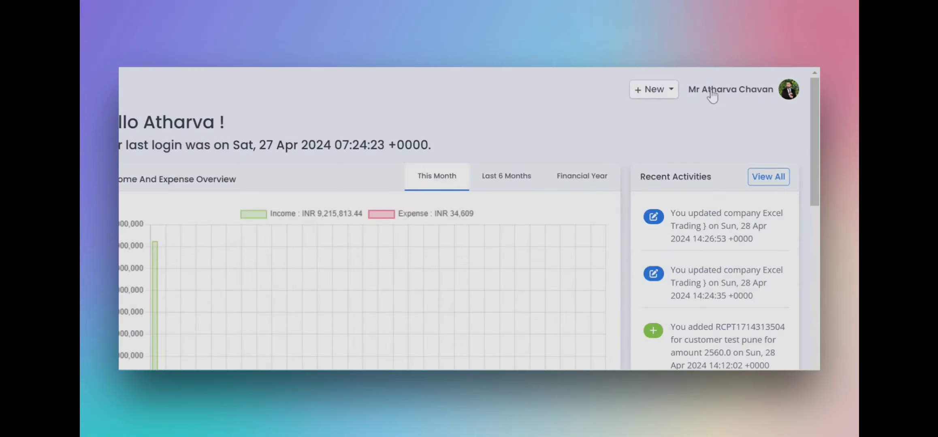
- Open the account dropdown under the user name at the top right of the dashboard
click(711, 92)
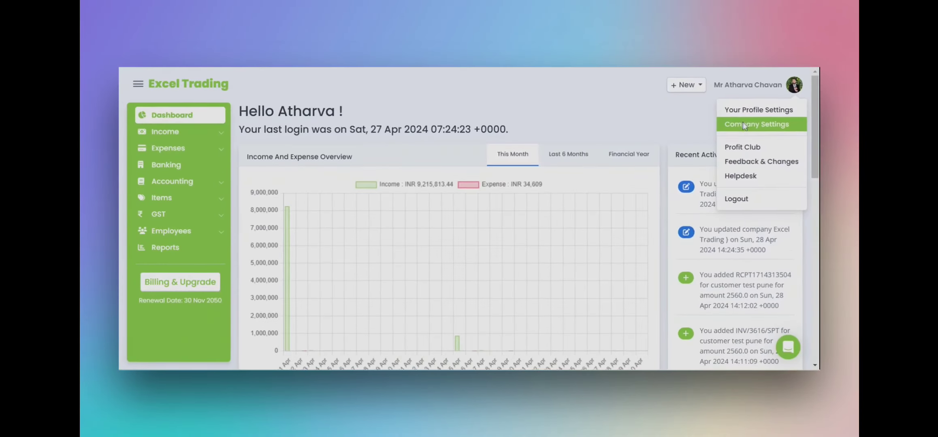
- Upload excel trading blue bold.jpg as the company logo in Company Settings and save the details
click(725, 140)
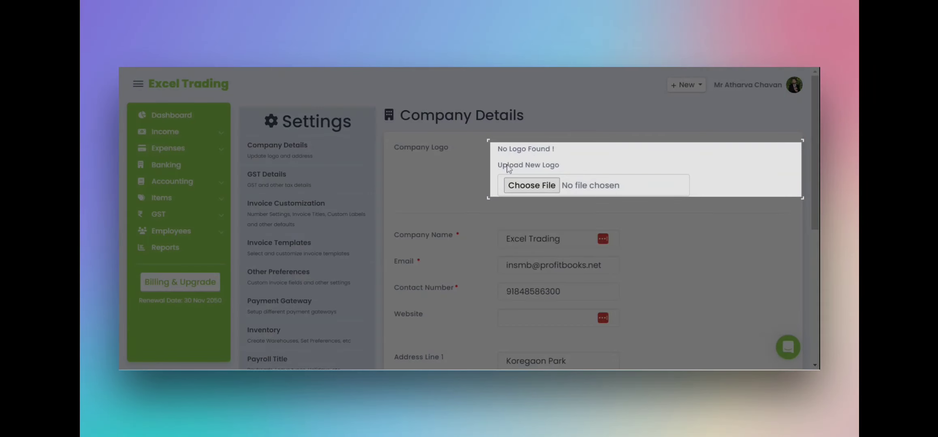
click(531, 185)
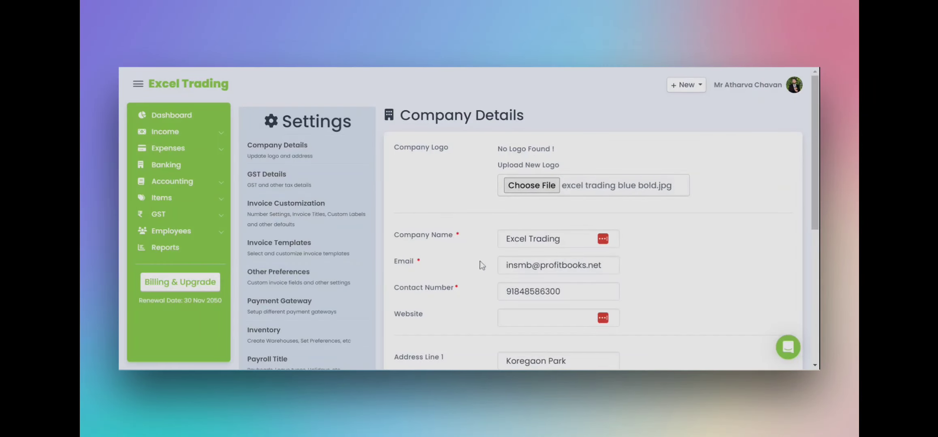
scroll(512, 238, down, 5)
scroll(514, 238, up, 5)
click(514, 238)
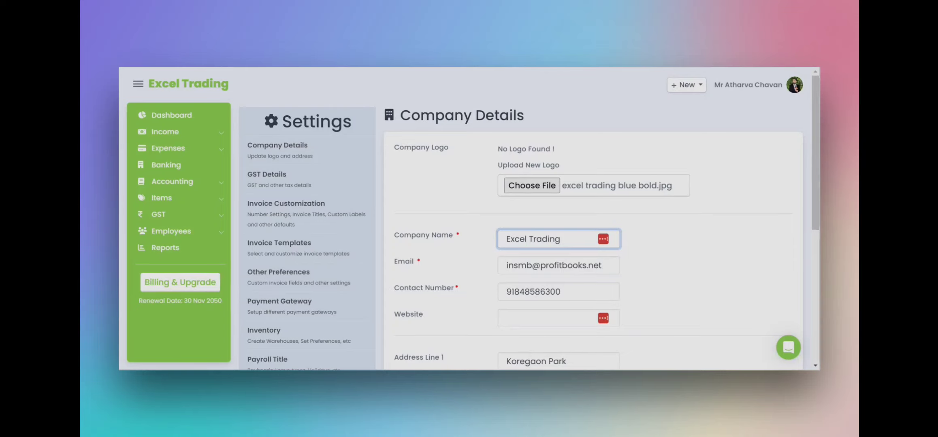
click(526, 265)
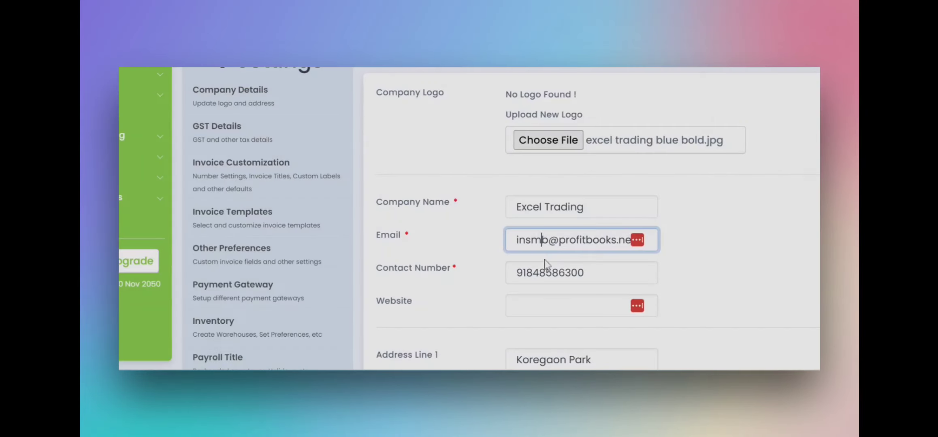
click(546, 273)
scroll(547, 271, down, 6)
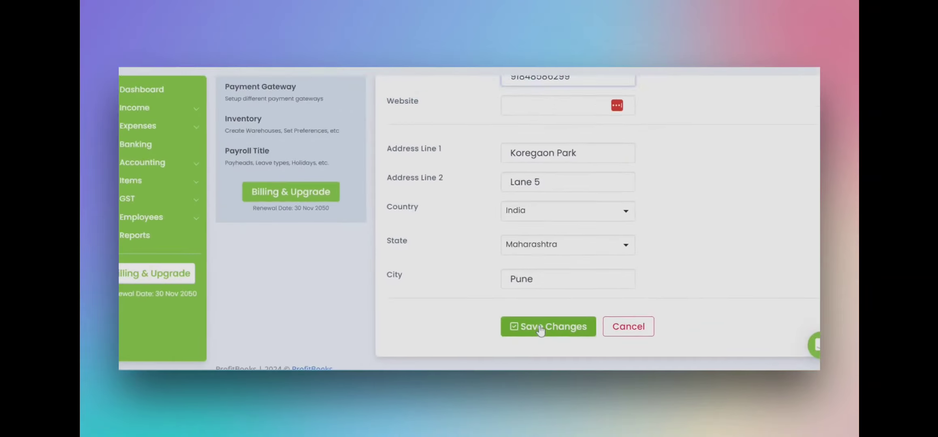
click(551, 322)
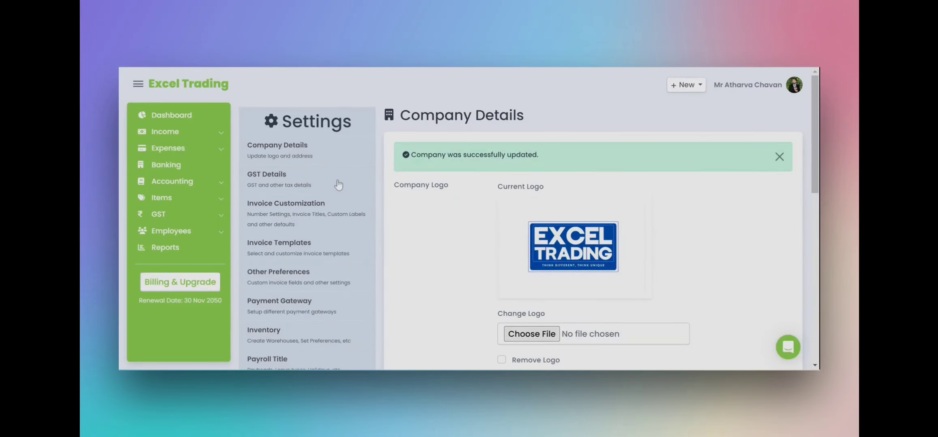
- Confirm the GSTIN and keep the registration type as Registered in GST Details, then save
click(335, 186)
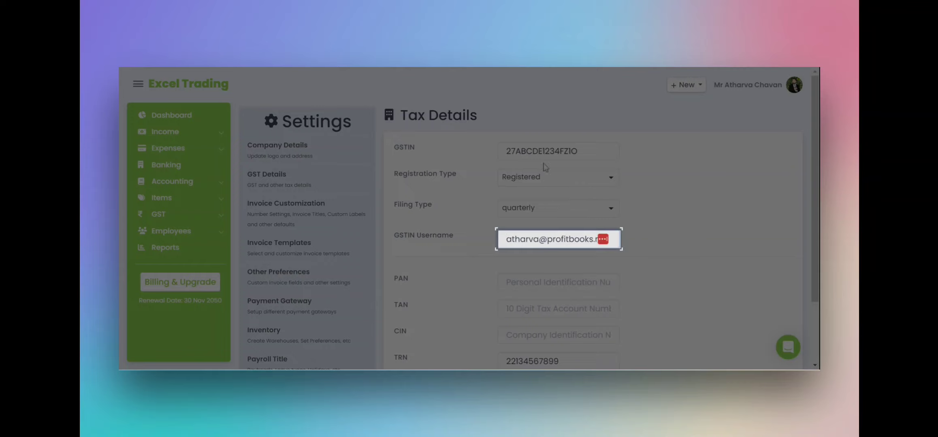
drag(511, 151, 555, 152)
click(546, 183)
click(545, 181)
scroll(548, 202, down, 1)
scroll(550, 208, down, 1)
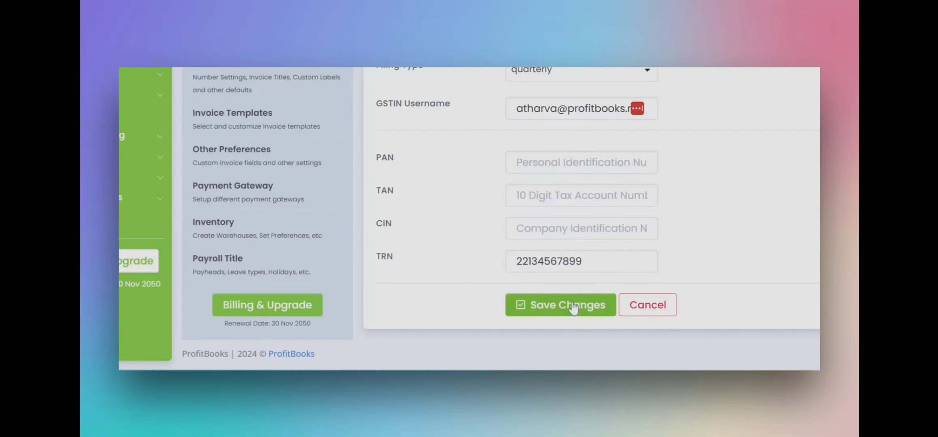
click(575, 307)
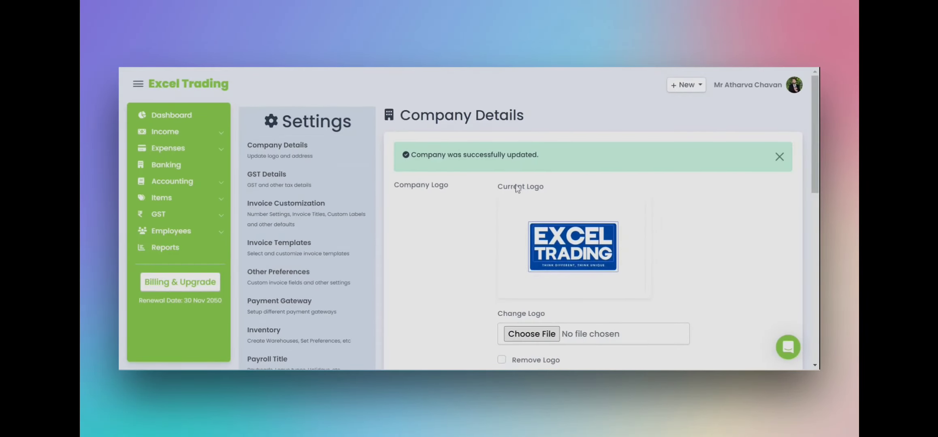
- Save invoice numbering as custom prefix INV, starting sequence 3616, suffix SPT
click(302, 207)
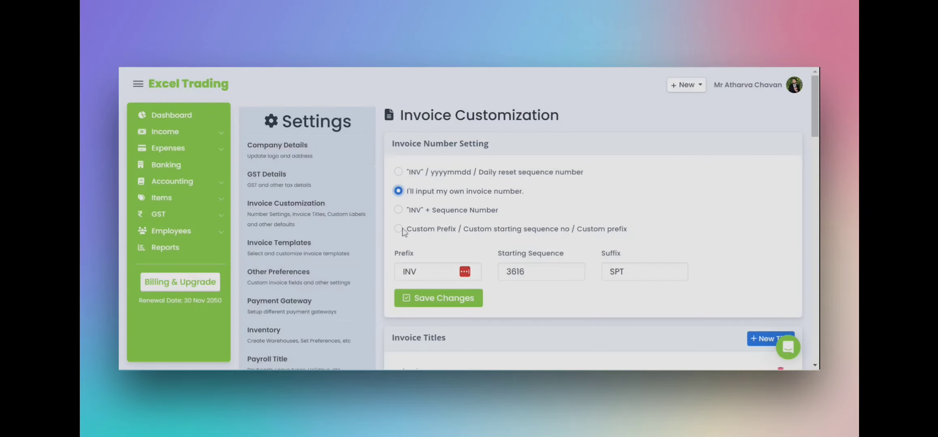
click(399, 229)
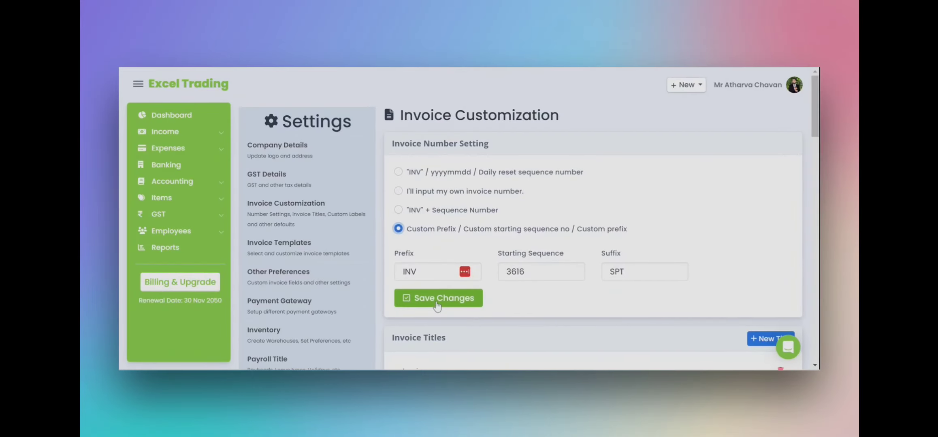
click(431, 282)
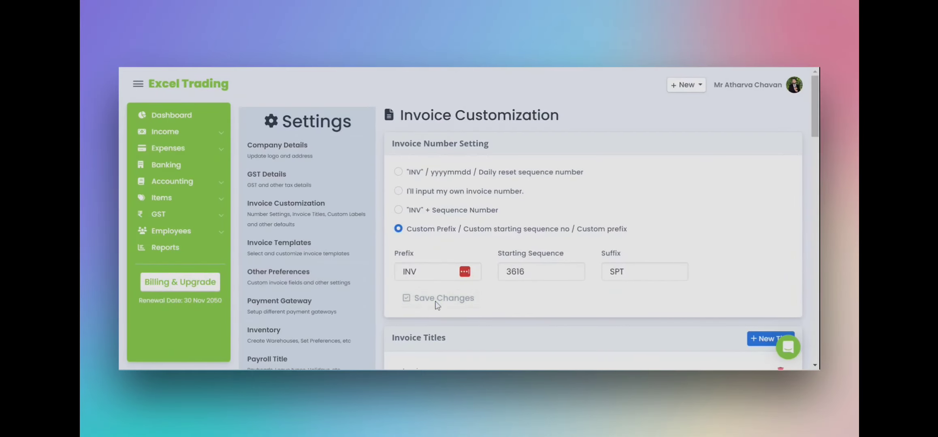
scroll(434, 292, down, 5)
scroll(532, 192, up, 1)
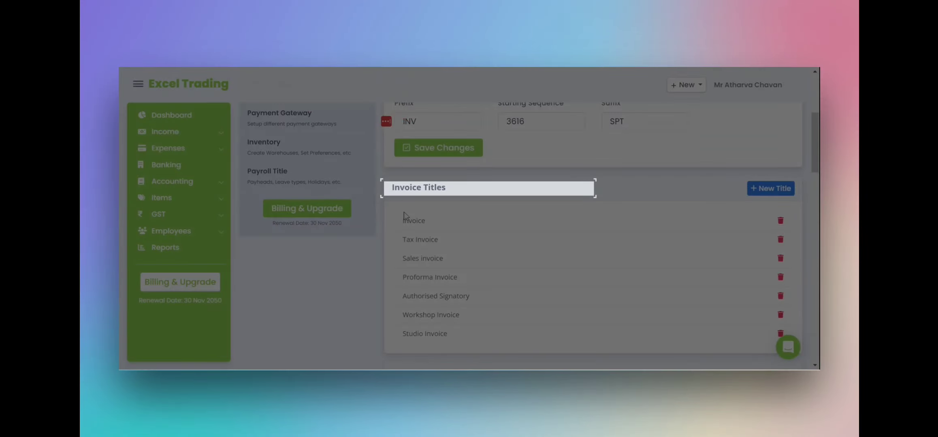
- Save the invoice signature section with the Authorized Signatory label and existing signature image
click(755, 189)
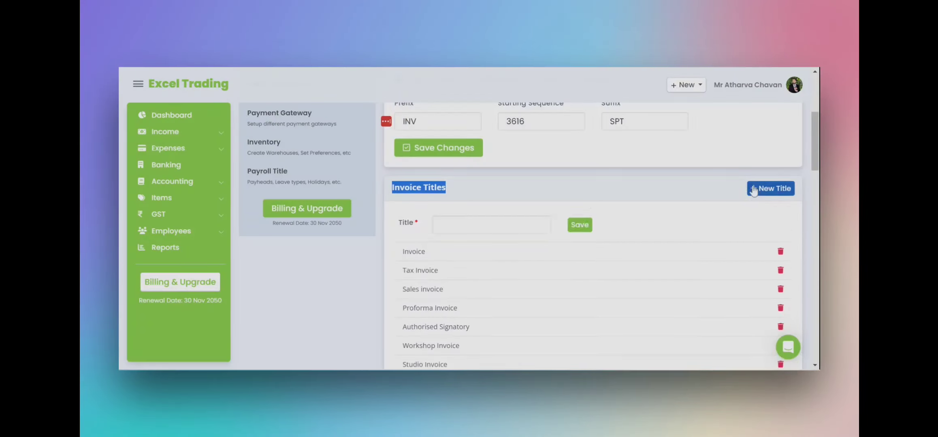
click(755, 189)
scroll(533, 236, down, 9)
scroll(469, 231, up, 5)
scroll(521, 234, down, 5)
scroll(502, 221, down, 5)
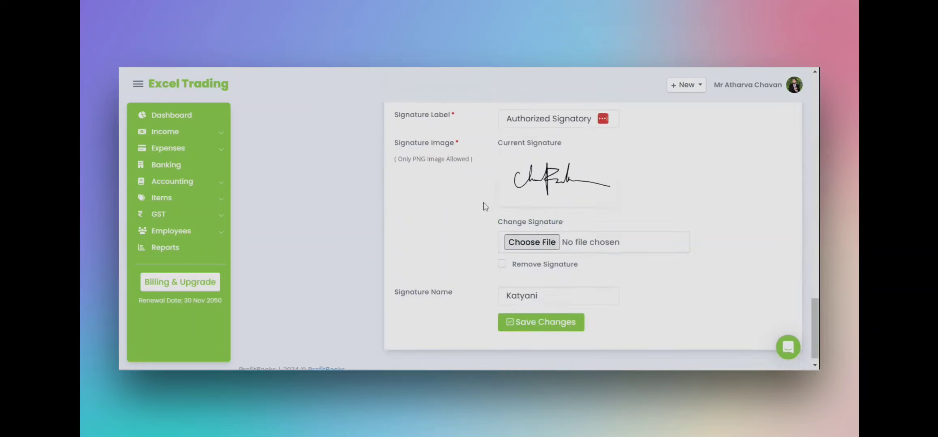
scroll(466, 243, up, 5)
scroll(426, 258, down, 5)
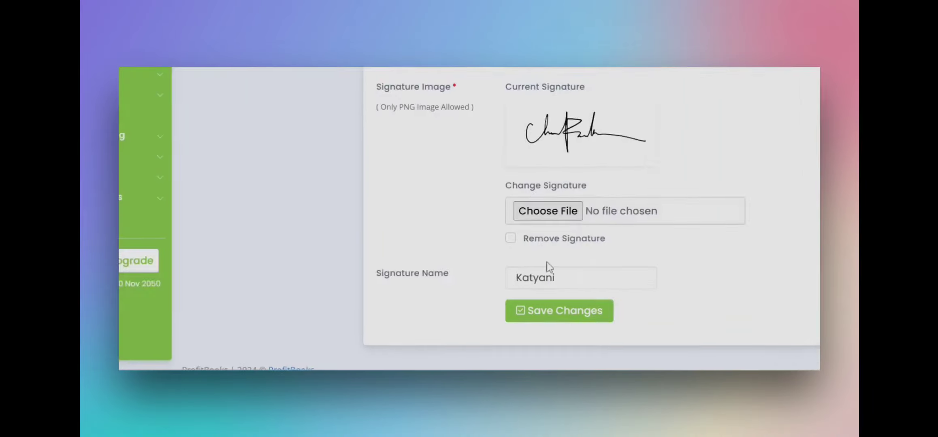
click(534, 314)
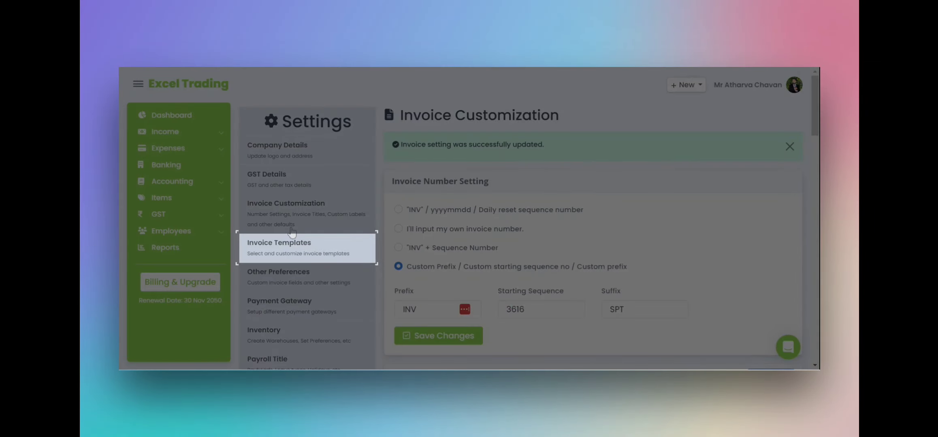
- Choose the Modern design from the Invoice Templates gallery as the active template
click(302, 253)
scroll(502, 239, down, 5)
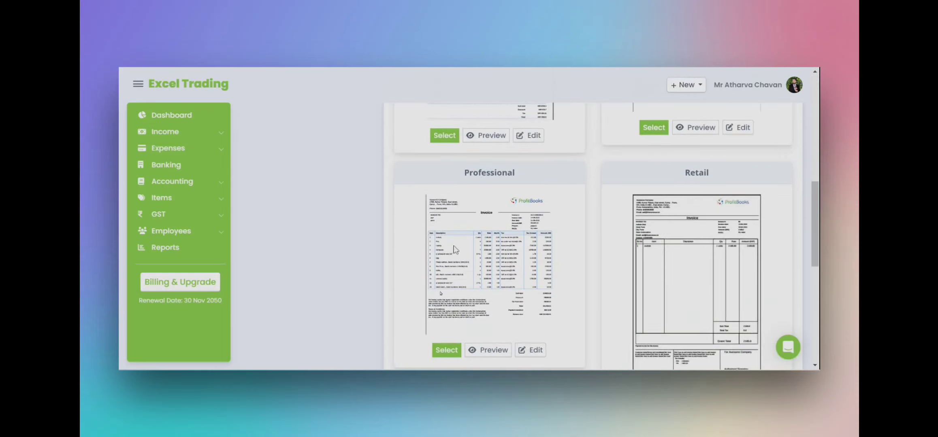
scroll(664, 291, up, 10)
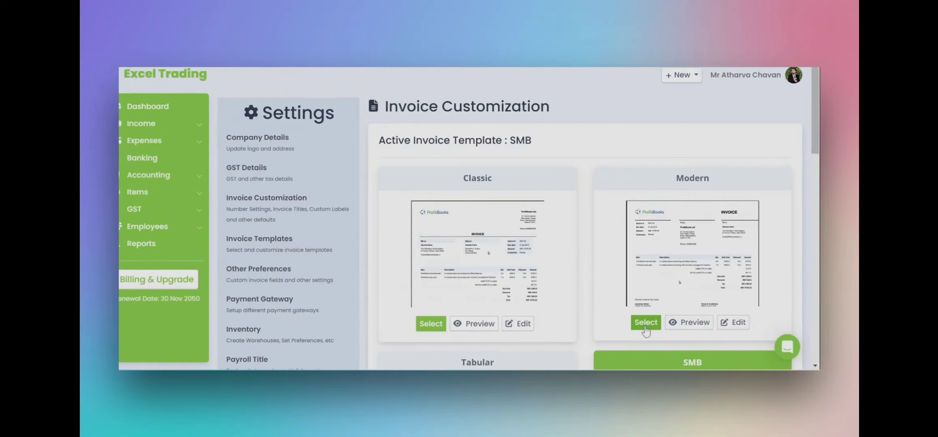
click(609, 314)
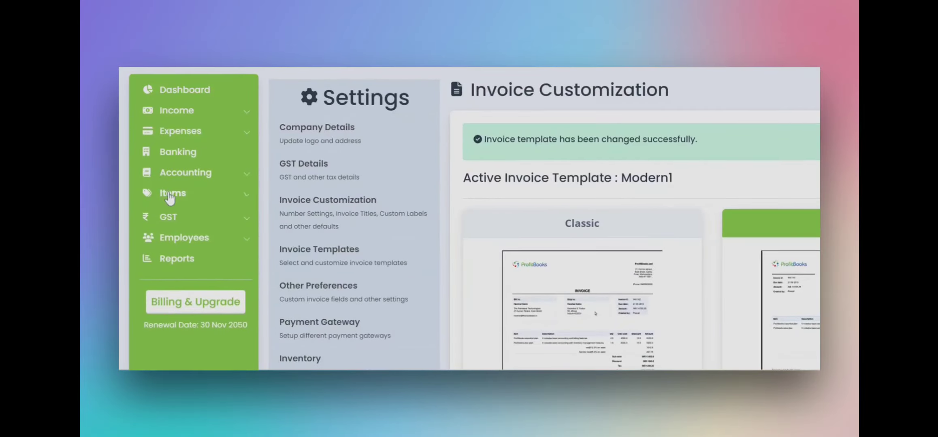
- Go to Items > Products/Services and start a new product entry
click(170, 195)
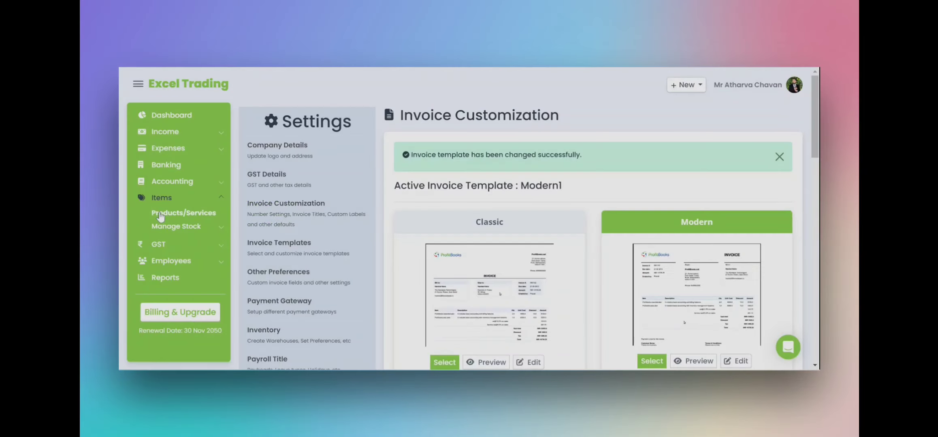
click(172, 211)
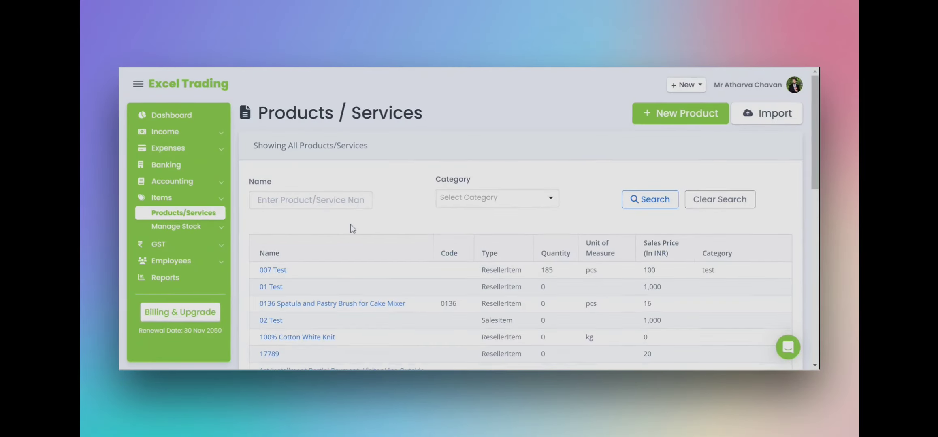
scroll(386, 214, down, 10)
scroll(385, 213, down, 1)
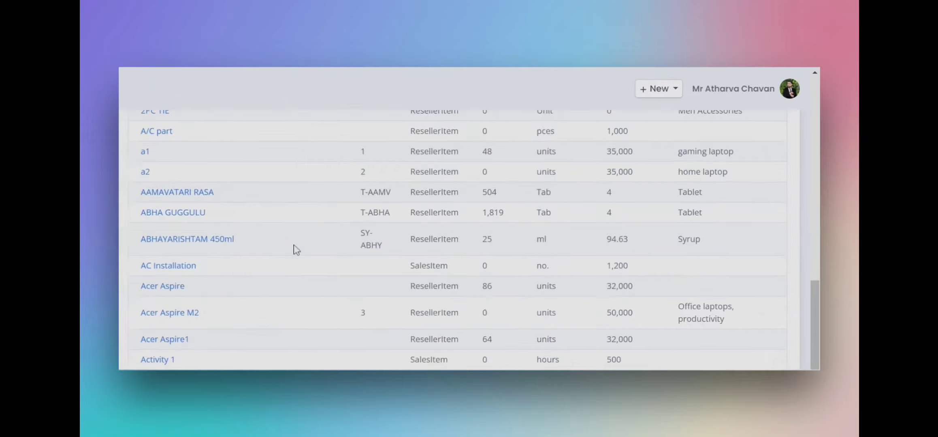
scroll(277, 253, up, 10)
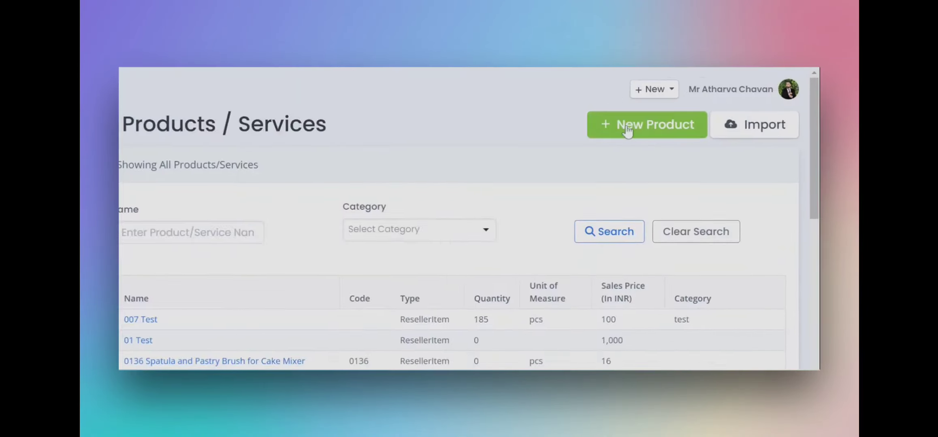
click(647, 125)
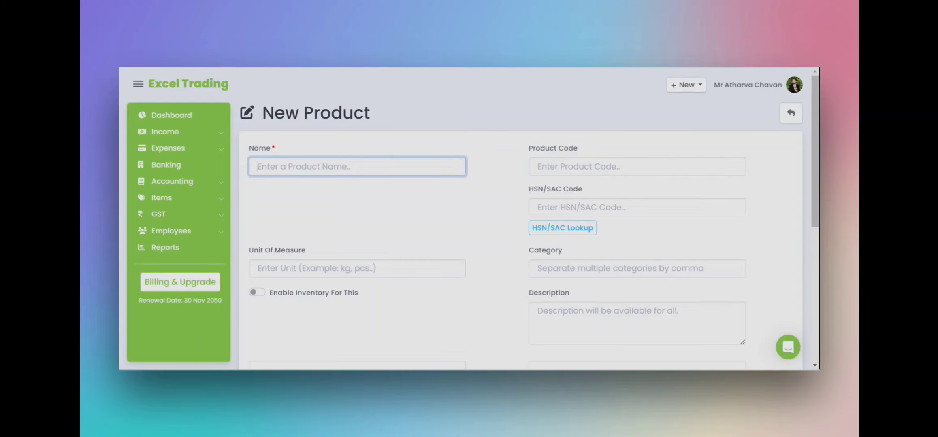
- Name the product 'product no 001' with unit kgs, enable inventory, and open its warehouse details
text(product no 001)
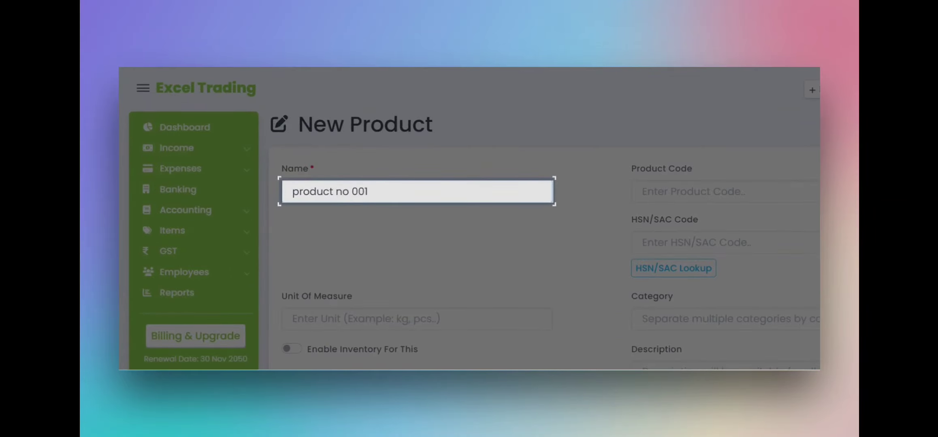
click(417, 319)
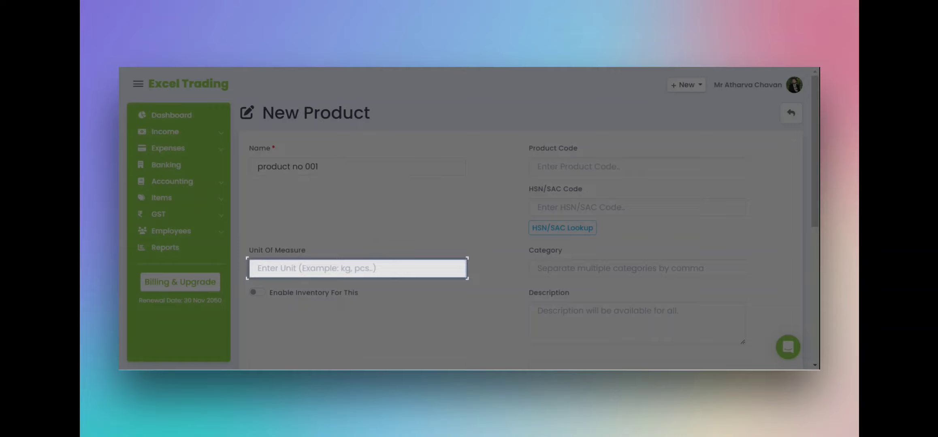
text(kgs)
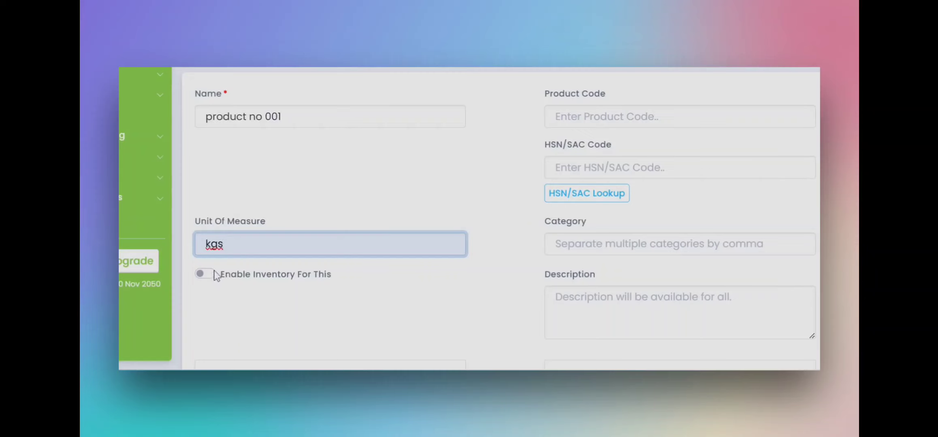
click(214, 272)
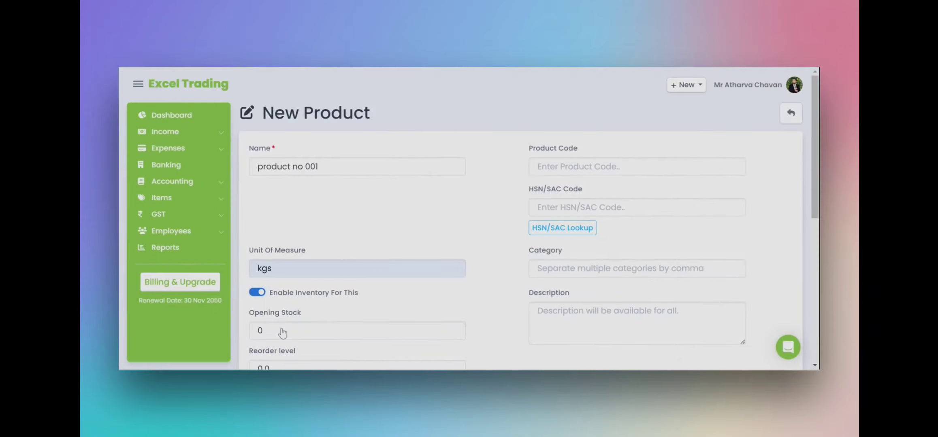
click(218, 322)
click(535, 213)
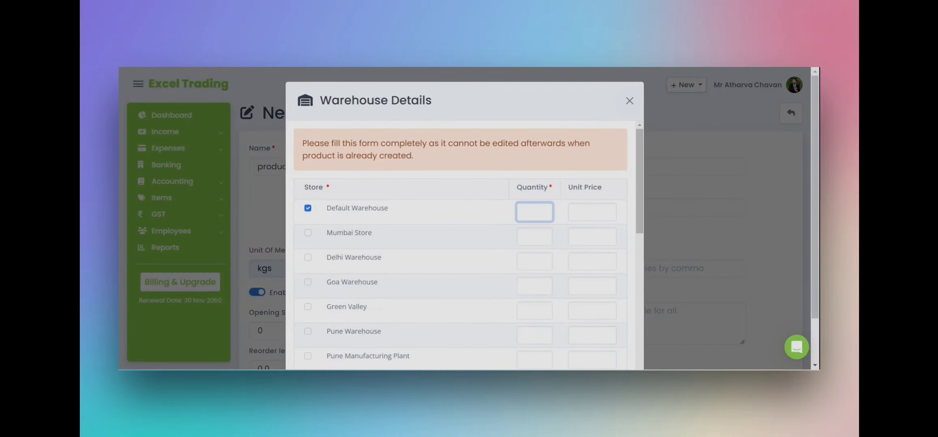
- Enter quantity 100 and unit price 100 for Default Warehouse and save the stock
text(100)
click(577, 212)
text(100)
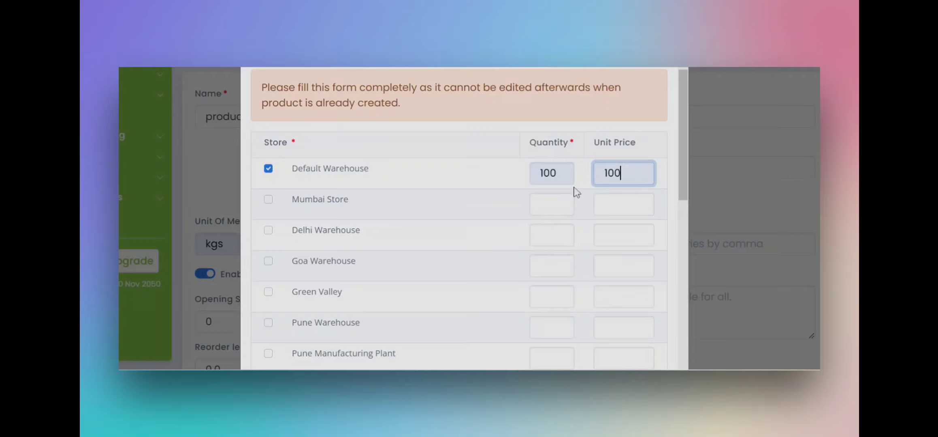
scroll(552, 224, down, 5)
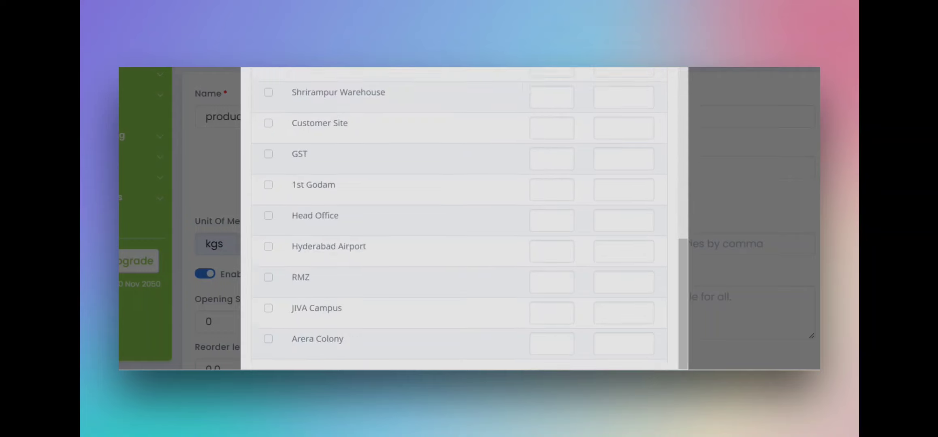
scroll(459, 223, down, 2)
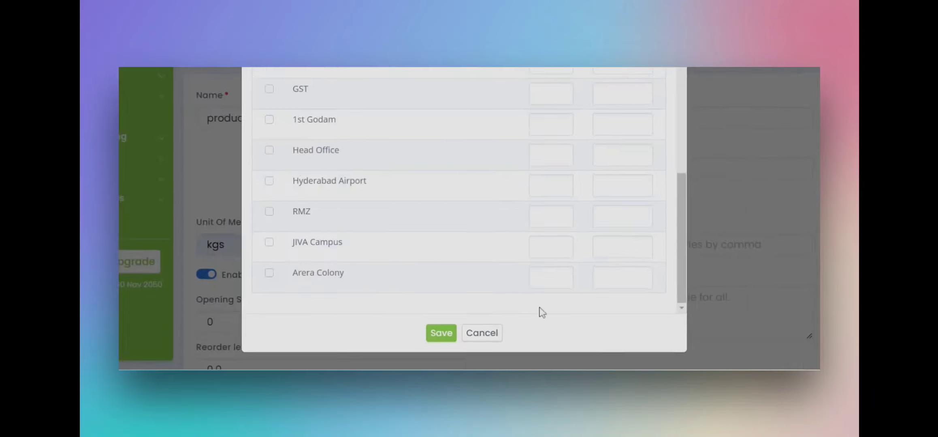
click(442, 337)
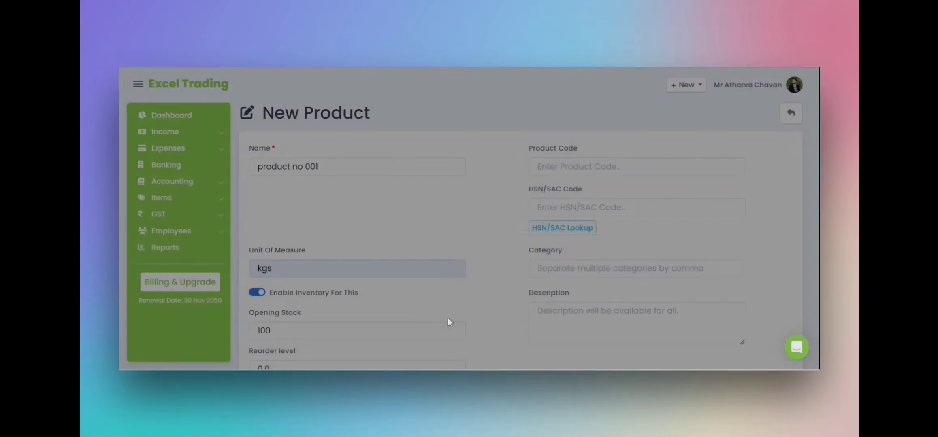
- Set the product's purchase price to 50 and sales price to 100
scroll(526, 230, down, 5)
click(565, 259)
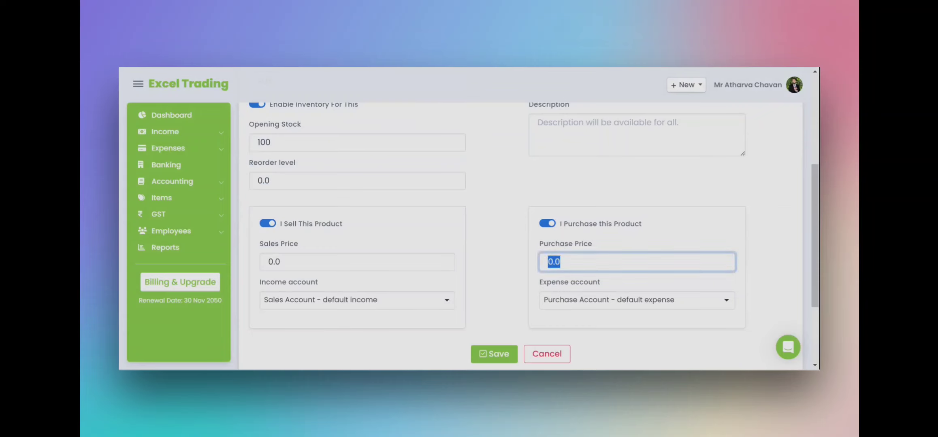
text(500)
key(BackSpace)
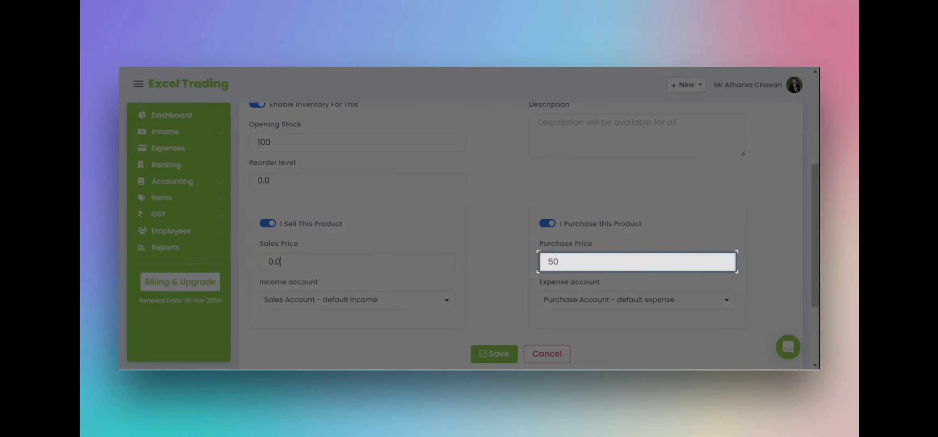
click(280, 261)
text(100)
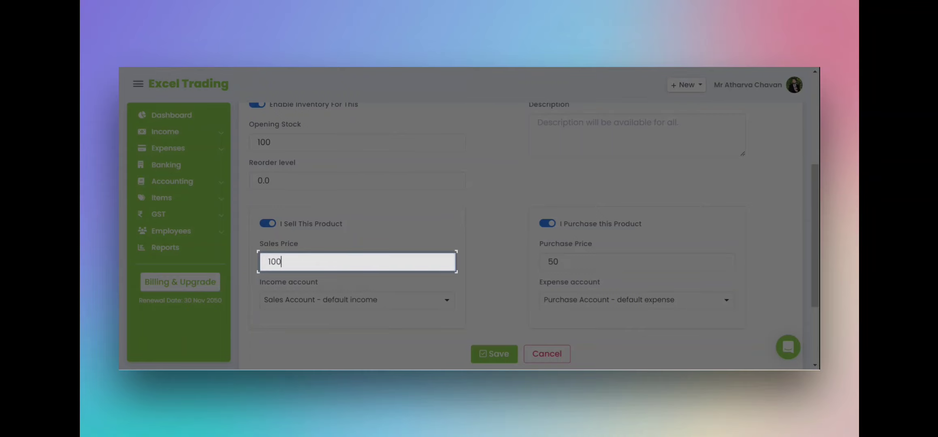
- Add the description 'example xyz' and save the new product
scroll(508, 261, up, 5)
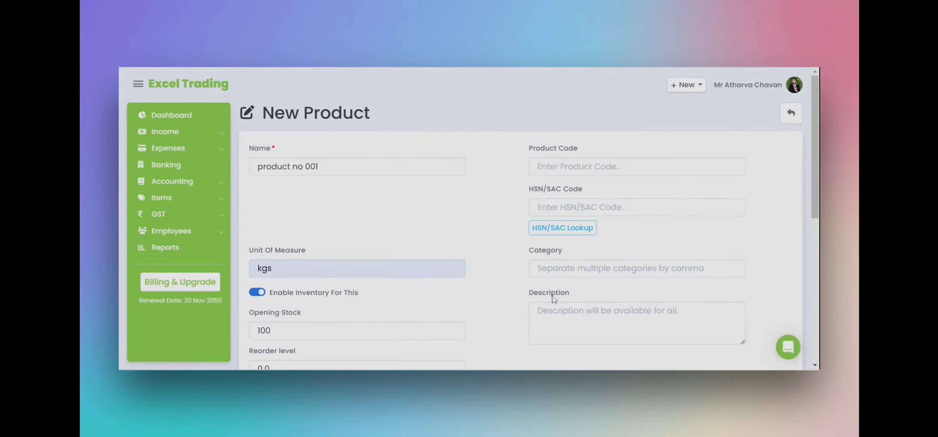
click(729, 333)
text(example xyz)
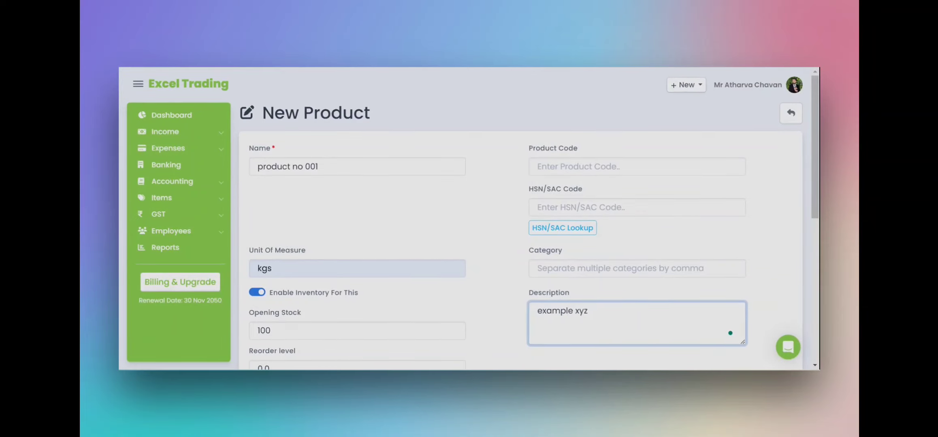
scroll(731, 334, down, 10)
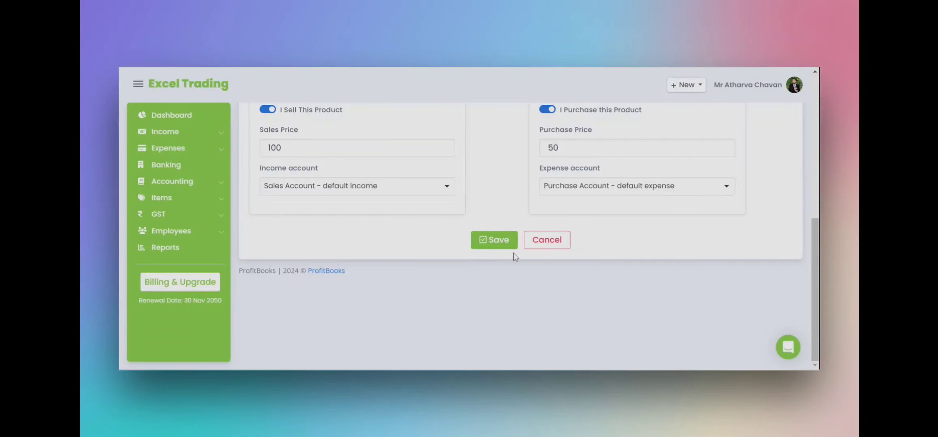
click(501, 243)
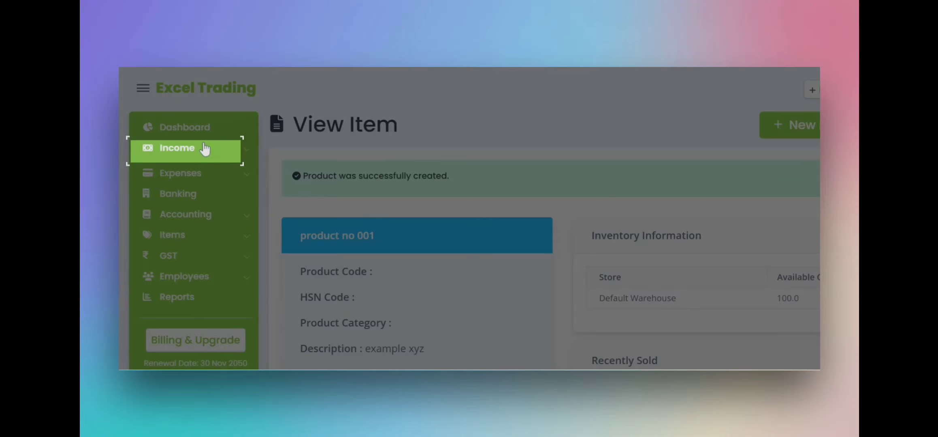
- Expand the Income section in the sidebar to reach Invoices
click(204, 148)
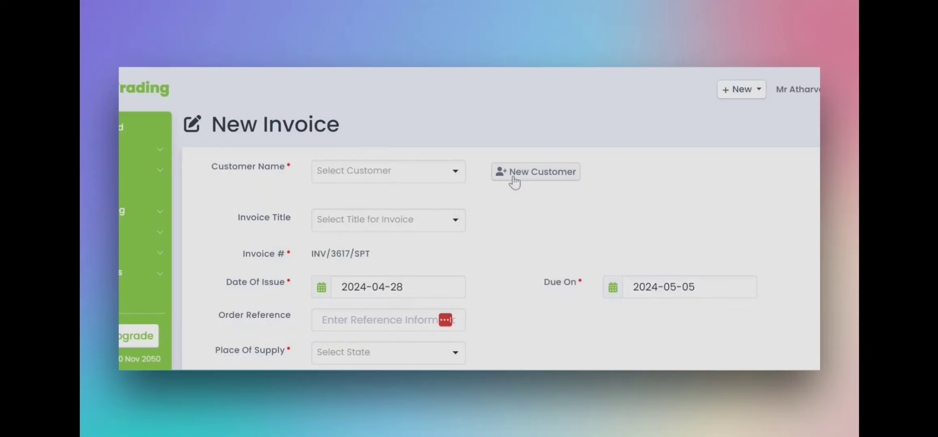
- Add a new customer from the invoice, entering the customer's name and leaving GSTIN registration type unchanged
click(514, 182)
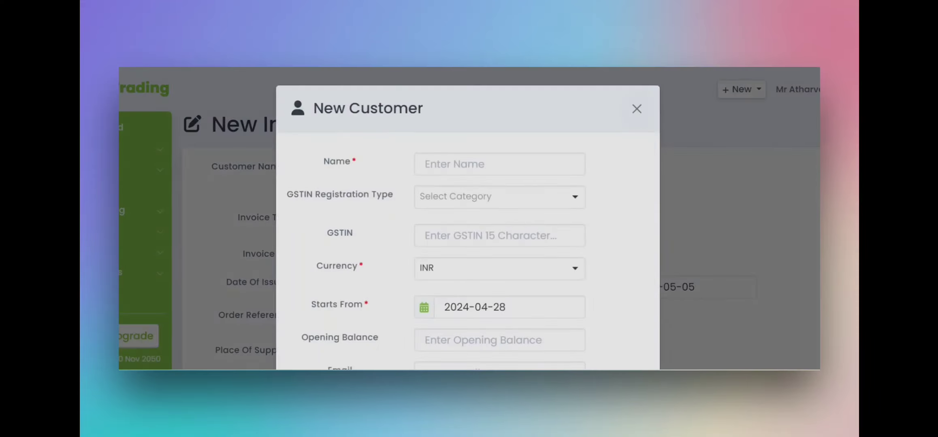
text(Test )
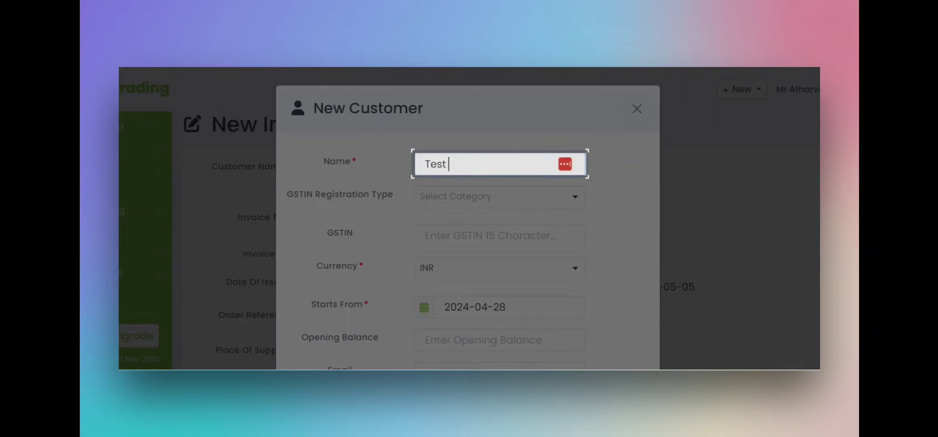
text(Atharva)
key(Tab)
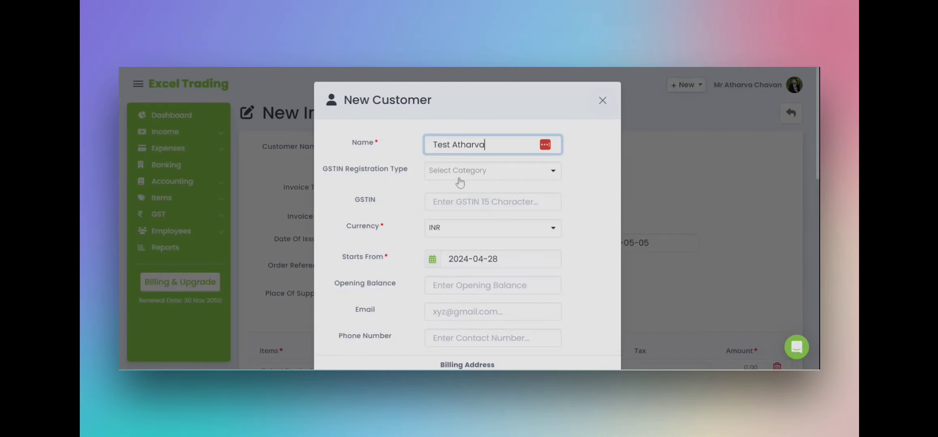
click(461, 179)
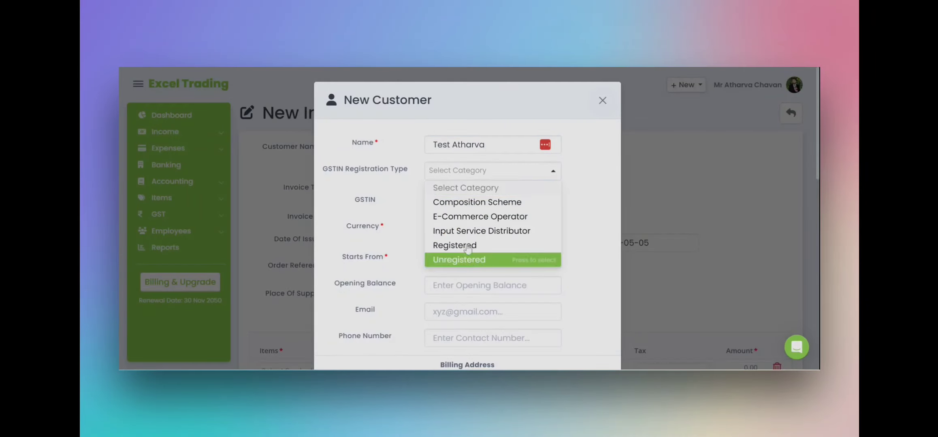
click(460, 172)
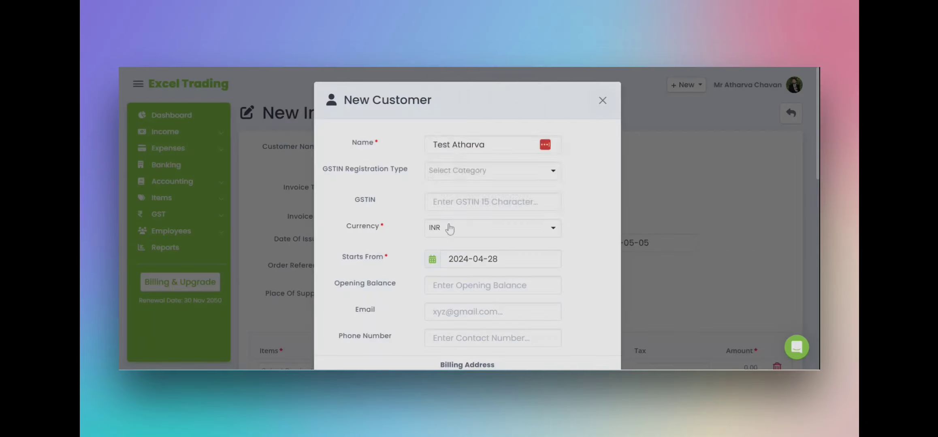
- Keep currency as INR and fill in the customer's e-mail address and phone number
click(449, 228)
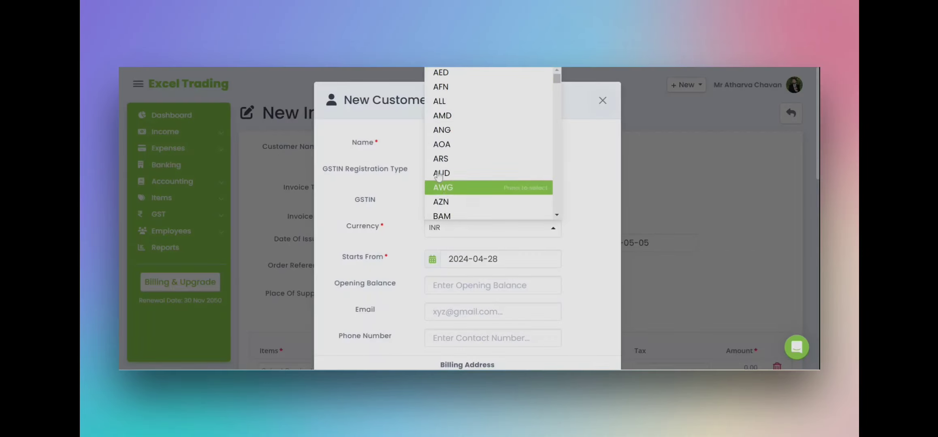
click(451, 285)
click(450, 312)
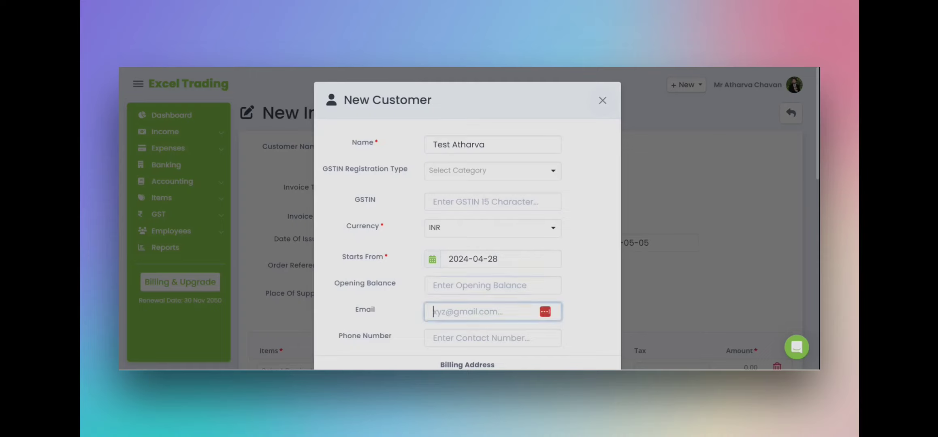
click(470, 340)
scroll(488, 299, down, 5)
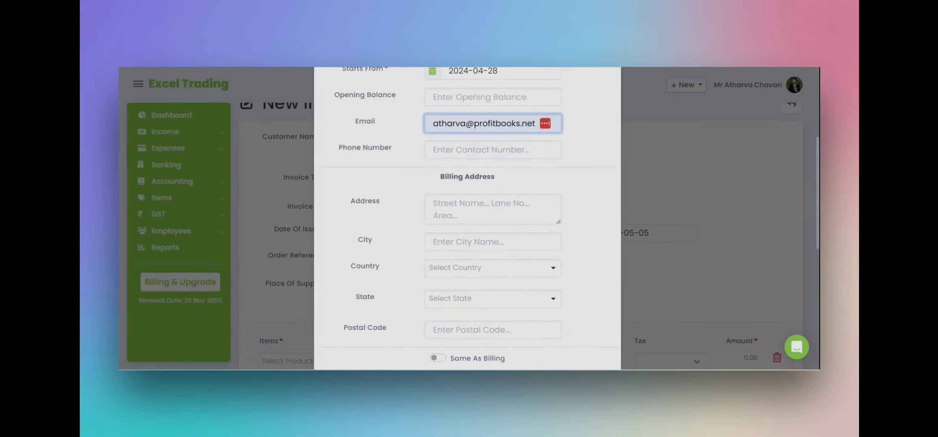
click(462, 150)
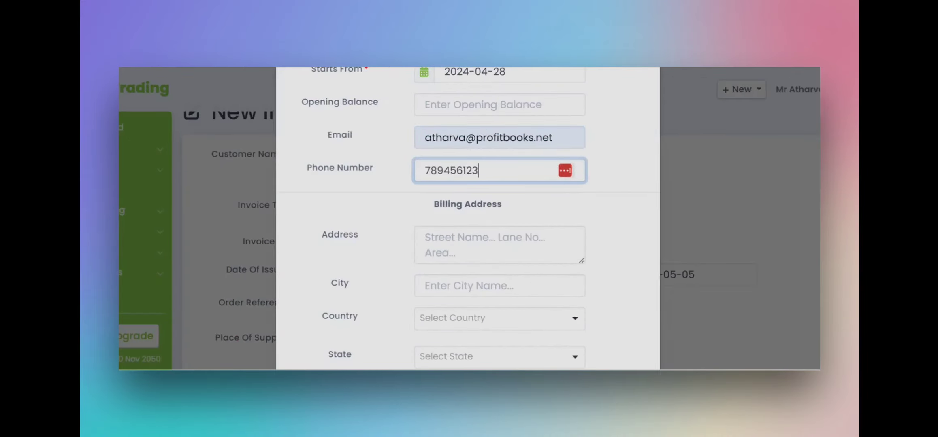
- Set the customer's billing country to India
scroll(456, 122, down, 5)
click(459, 121)
text(mahar)
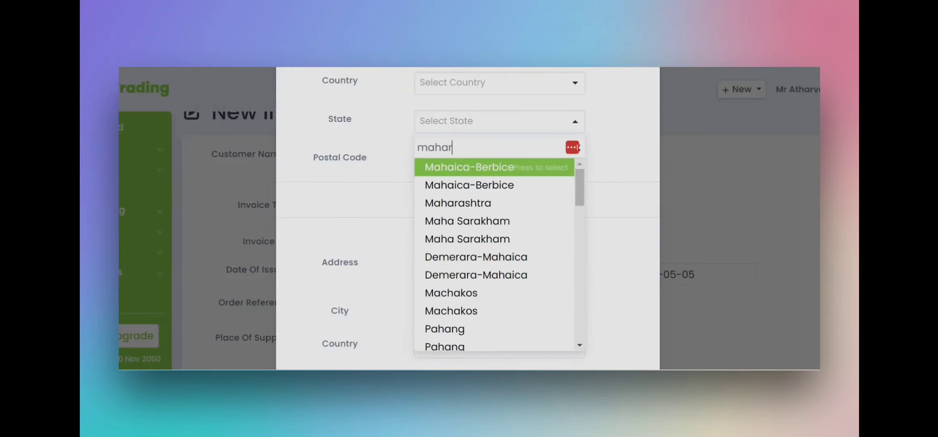
key(Return)
click(455, 92)
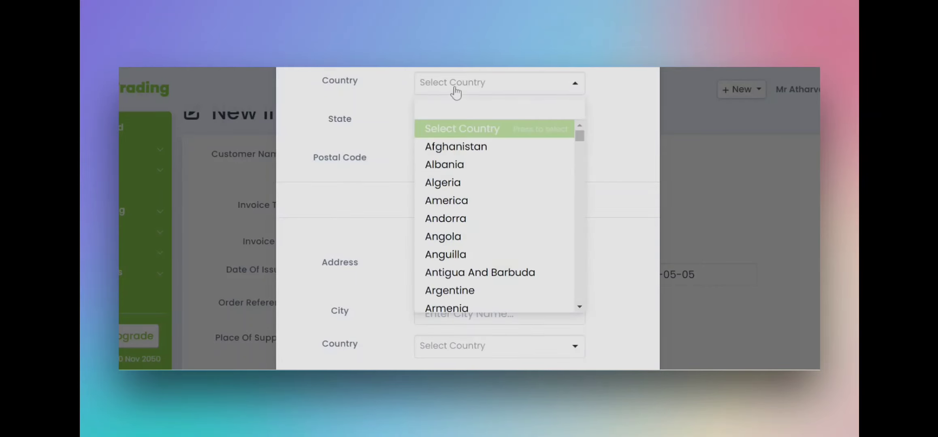
text(ind)
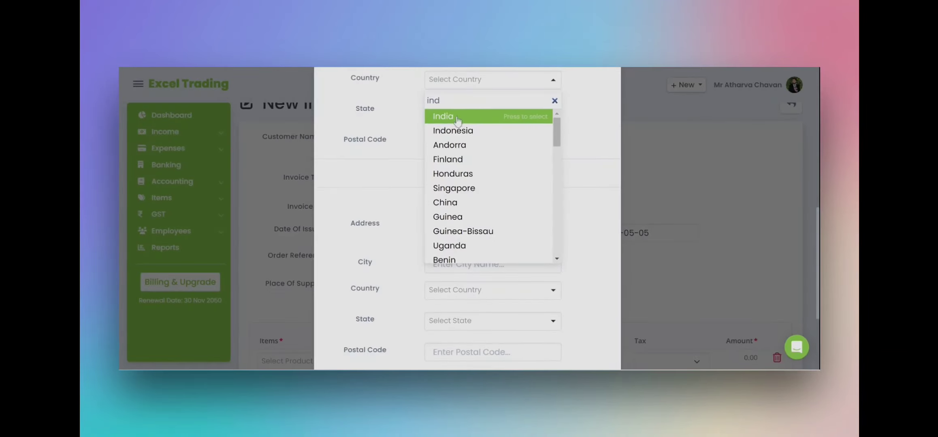
key(Return)
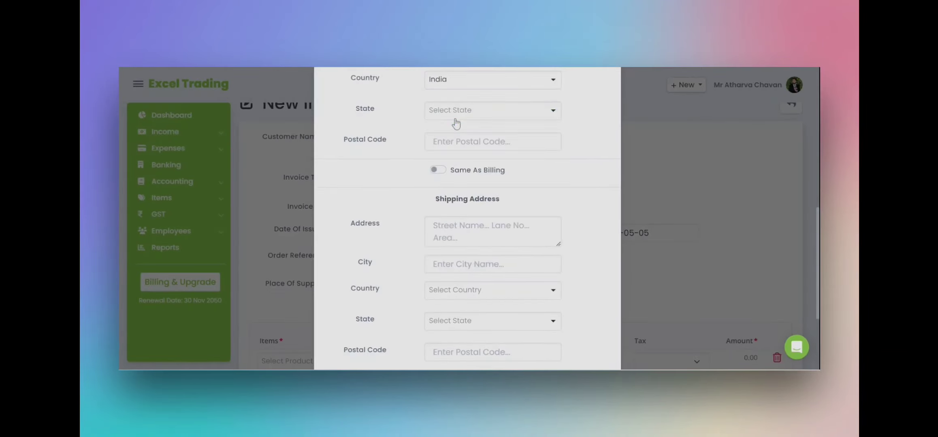
- Choose Maharashtra as the customer's billing state
scroll(457, 127, up, 5)
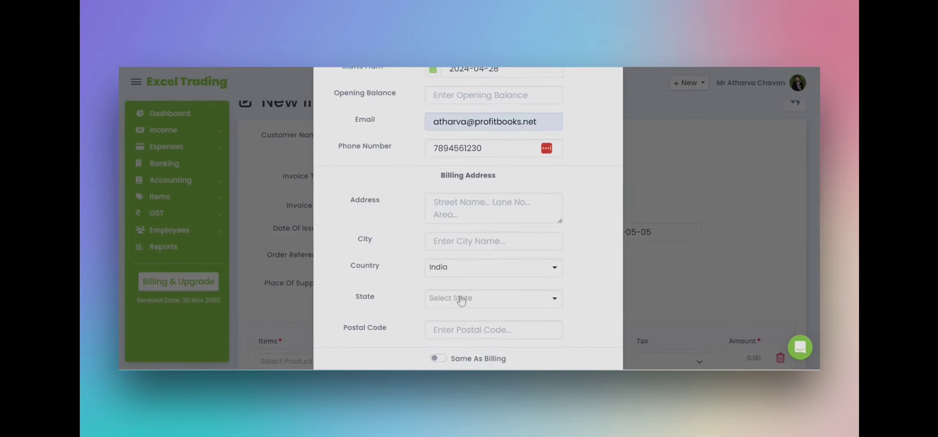
click(460, 299)
text(maha)
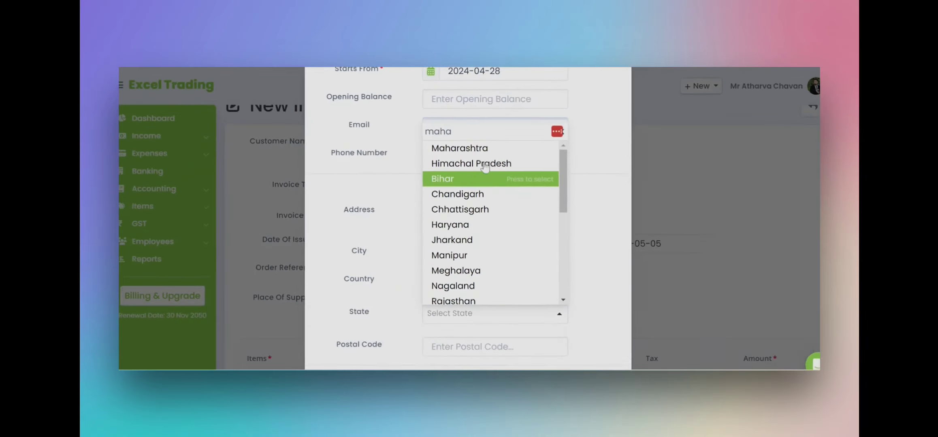
click(481, 151)
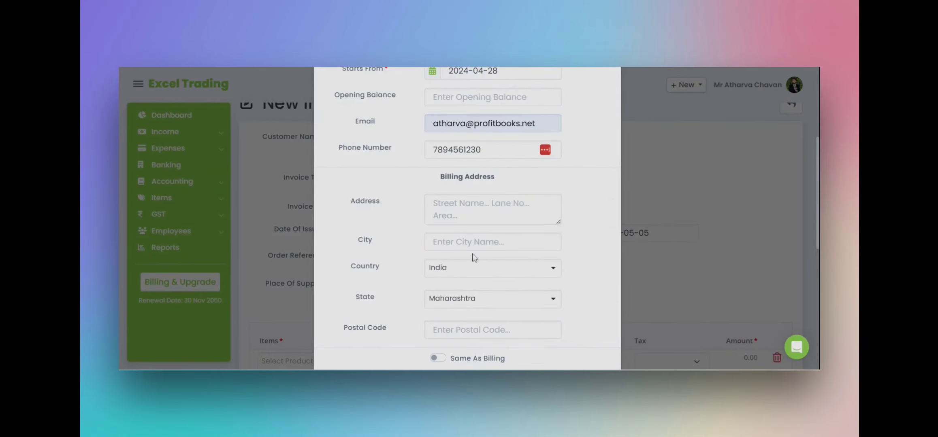
scroll(474, 268, down, 4)
scroll(474, 268, down, 5)
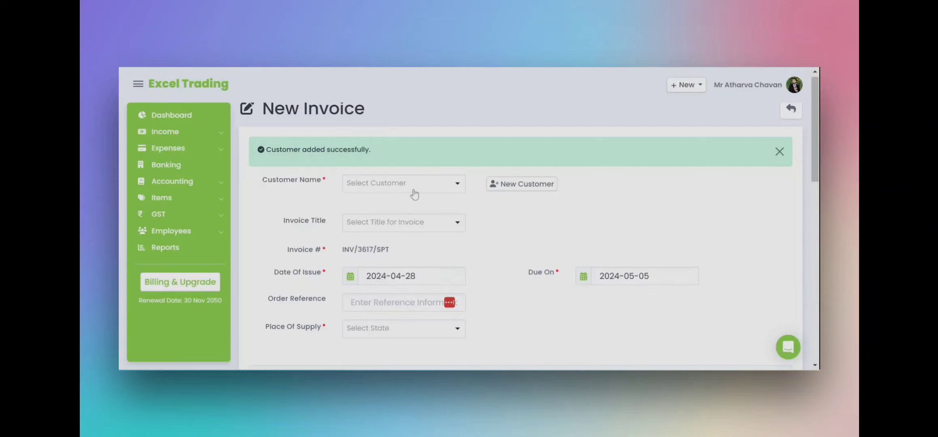
- Select the new test customer, set the invoice title to Invoice, and search items for 'test'
click(414, 187)
text(test a)
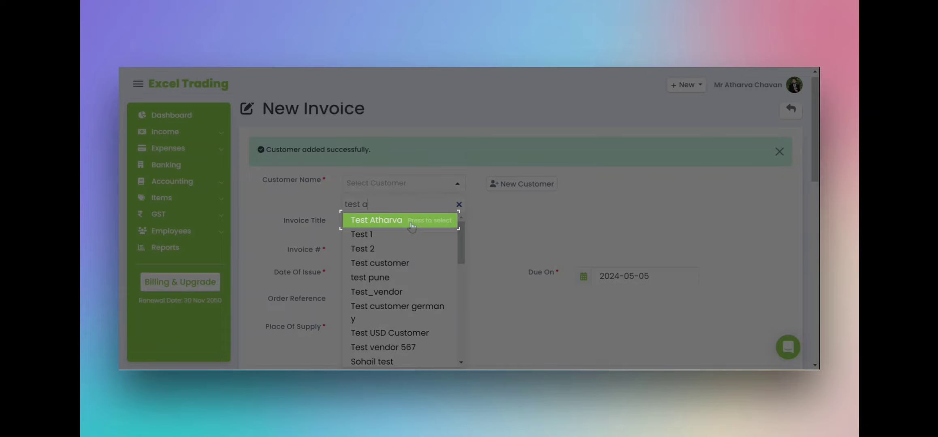
click(412, 227)
click(391, 225)
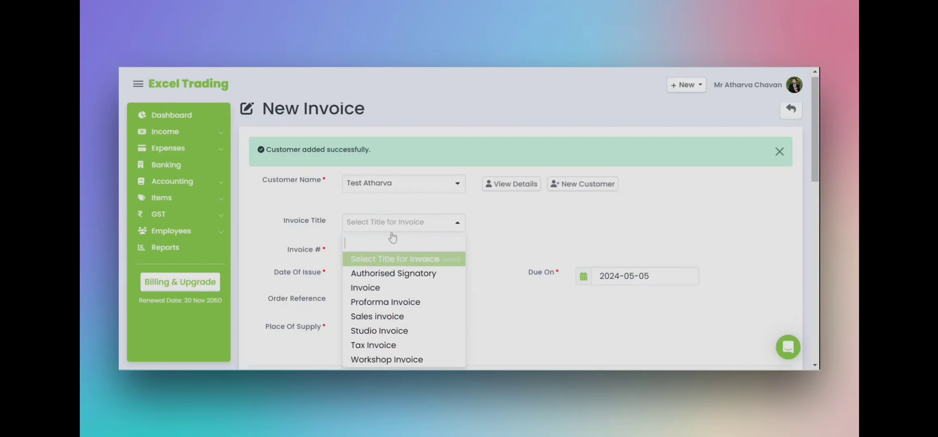
click(395, 290)
scroll(393, 278, down, 10)
scroll(393, 278, up, 6)
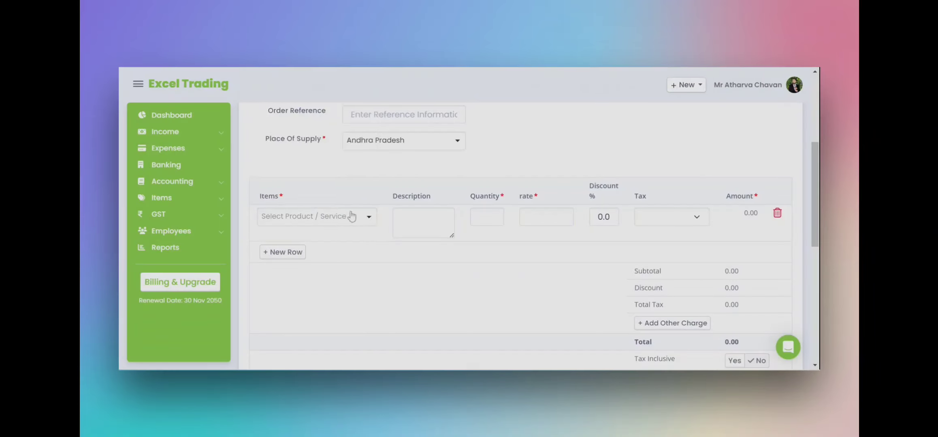
click(332, 254)
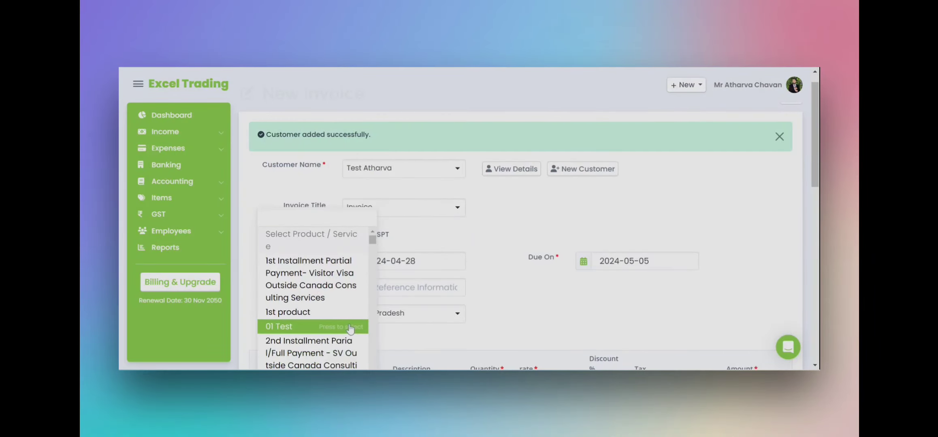
text(test)
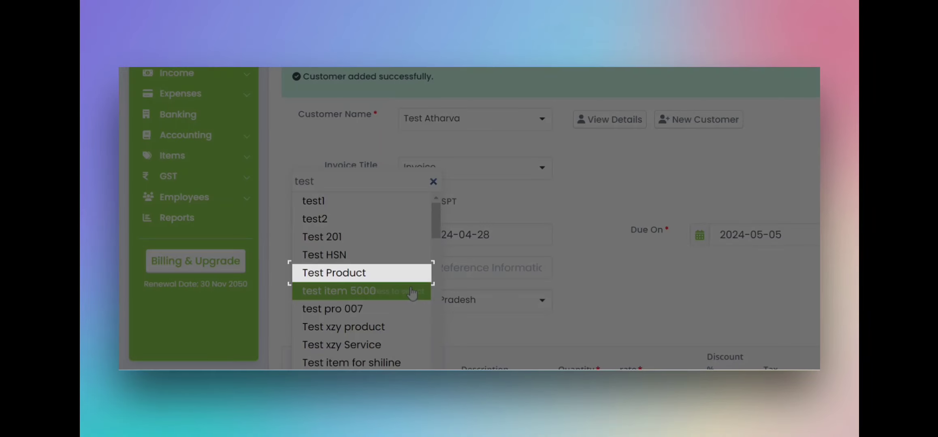
- Add the 007 Test product line at quantity 2, rate 100 with IGST @3%, totalling 206.00
click(409, 273)
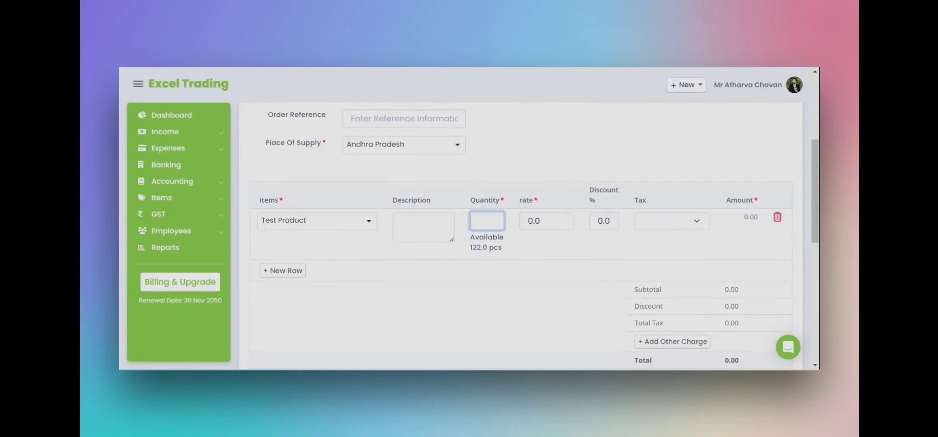
text(1)
double_click(534, 221)
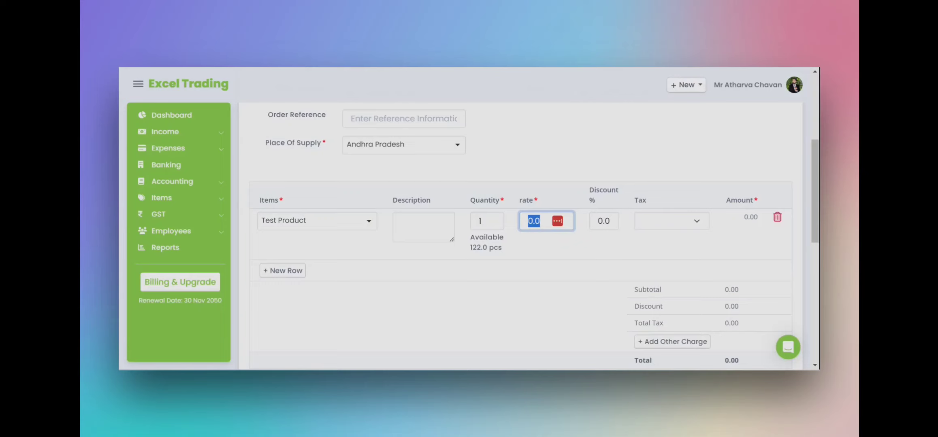
text(100)
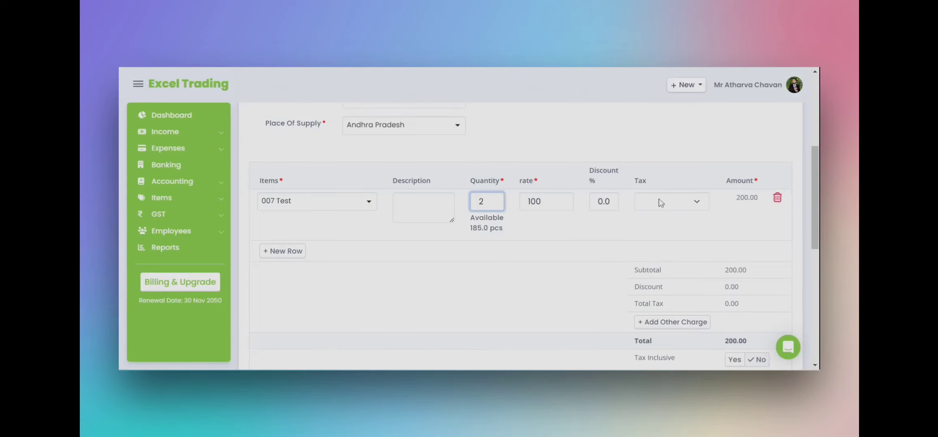
click(672, 201)
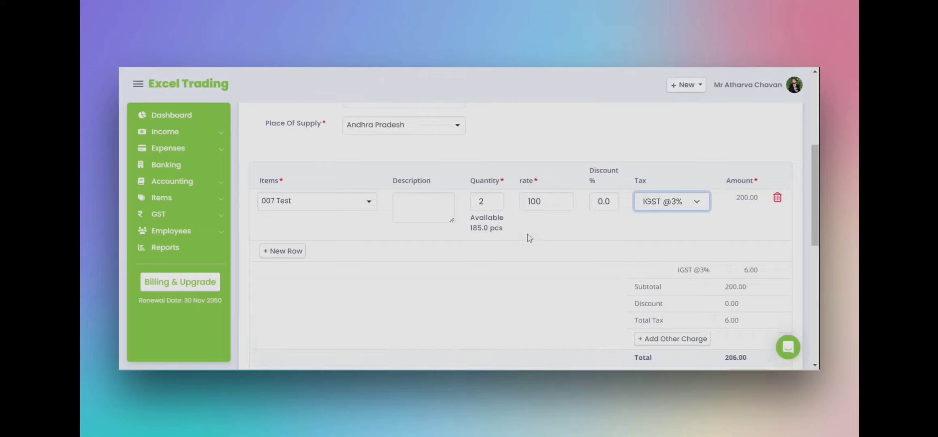
scroll(516, 245, down, 7)
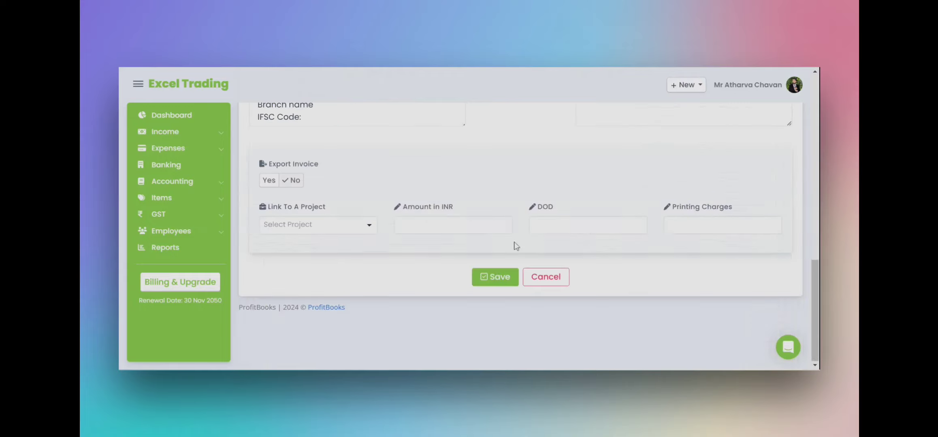
scroll(515, 245, up, 4)
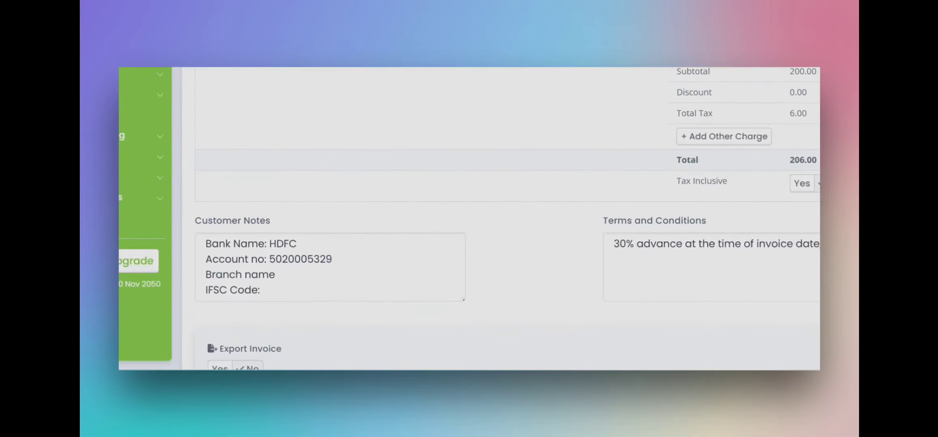
scroll(486, 247, down, 5)
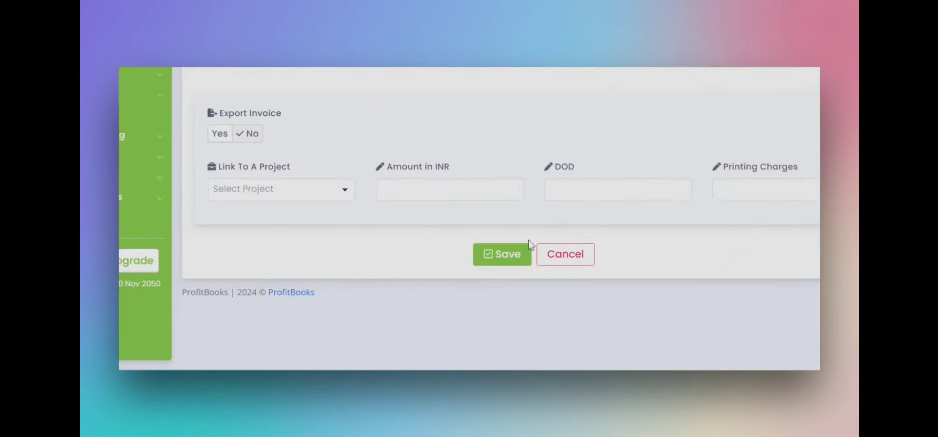
- Save invoice INV/3617/SPT for INR 206 and check its Unpaid status
click(503, 255)
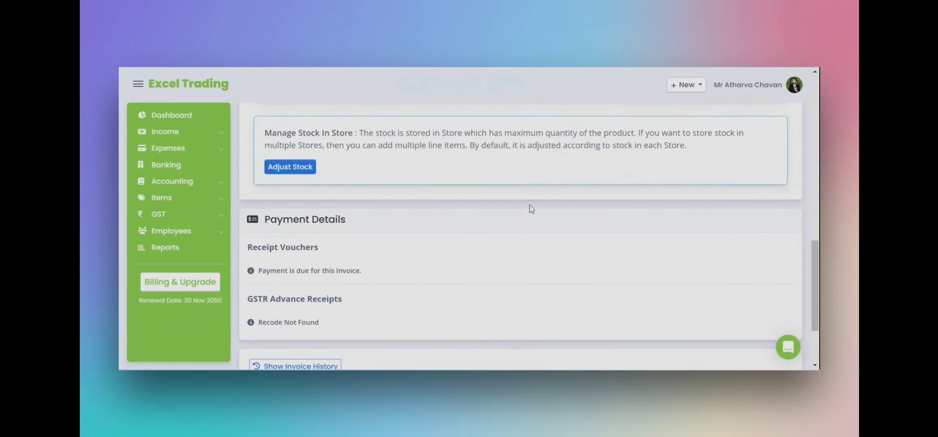
scroll(529, 205, up, 12)
scroll(436, 240, down, 8)
scroll(724, 176, up, 4)
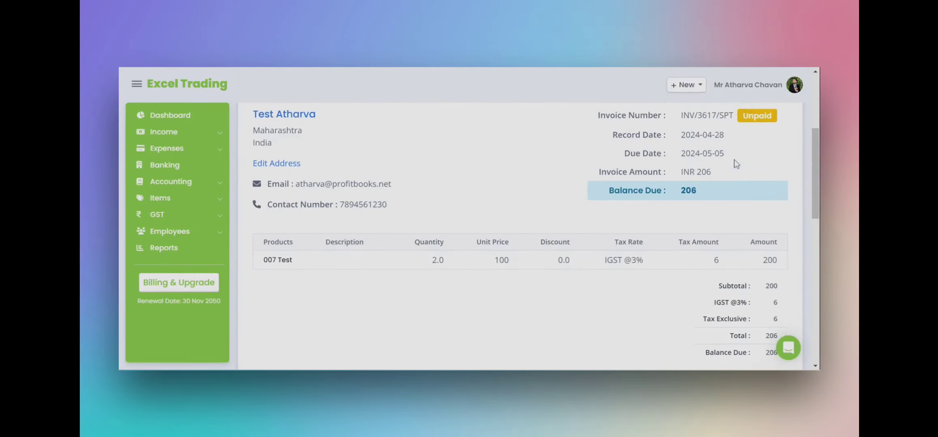
scroll(736, 164, up, 6)
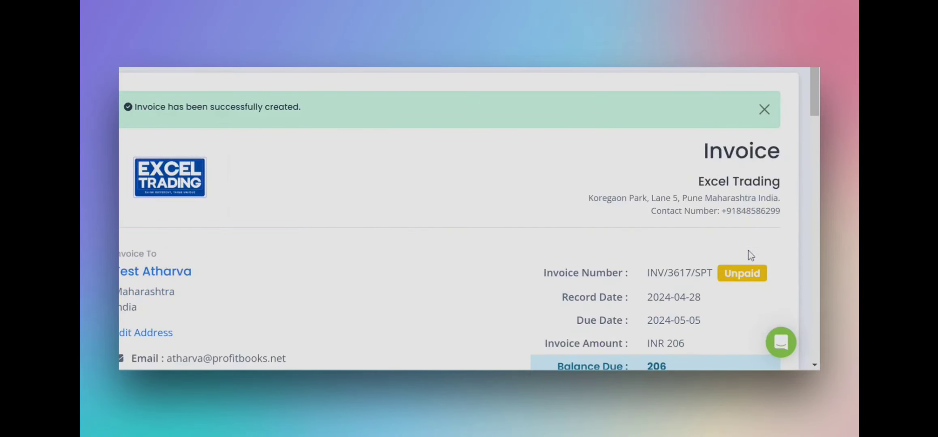
double_click(727, 274)
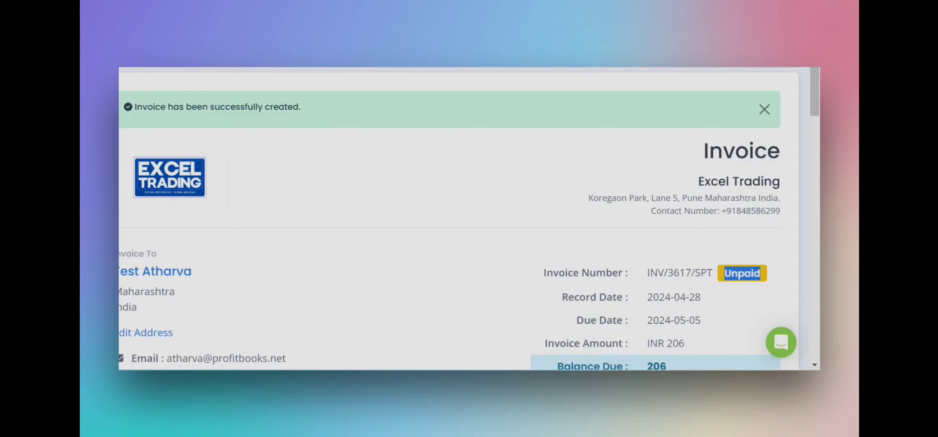
scroll(624, 299, down, 10)
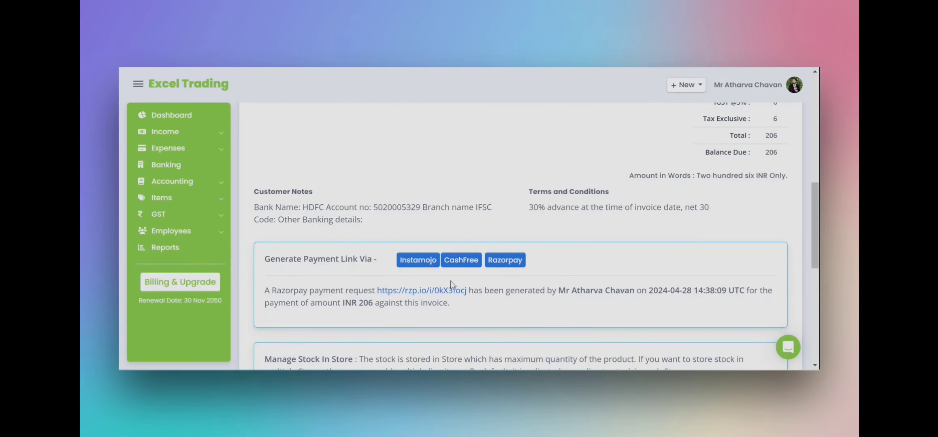
scroll(476, 336, up, 10)
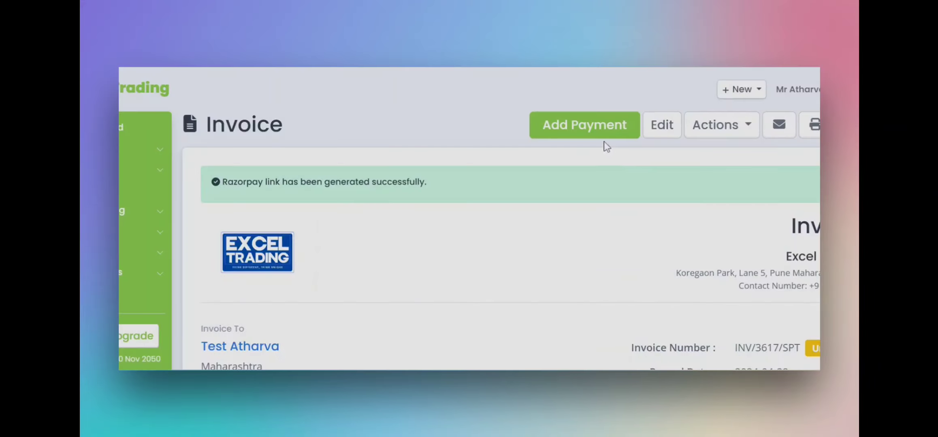
- Record the full 206 payment deposited into Bank Of Baroda, marking the invoice Paid
click(592, 132)
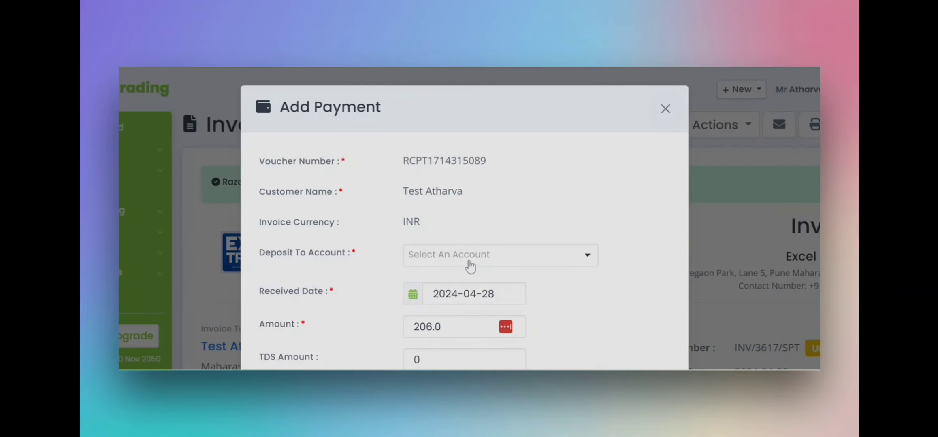
click(470, 261)
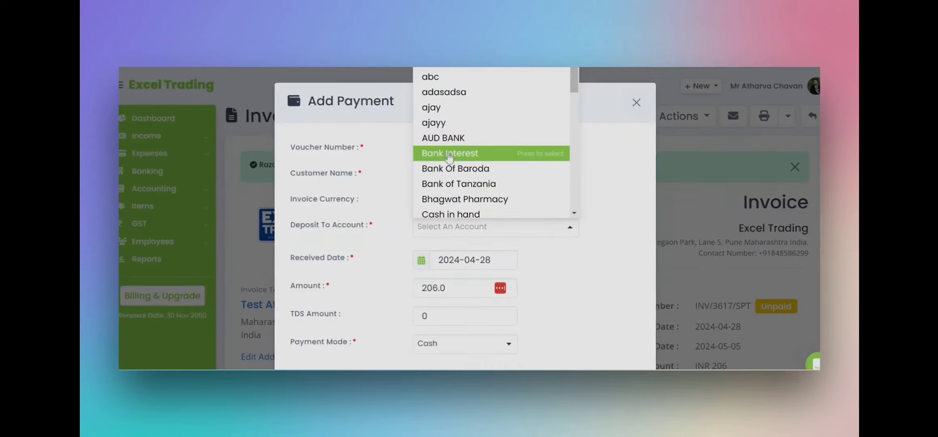
click(453, 186)
scroll(436, 326, down, 2)
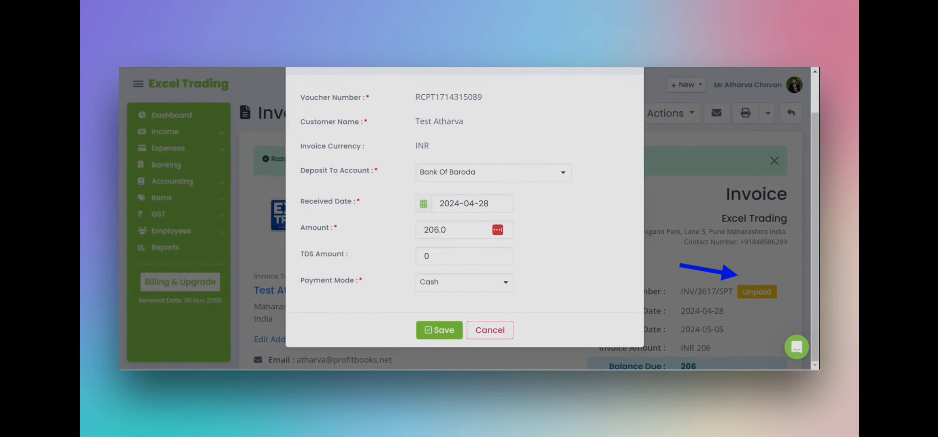
click(439, 330)
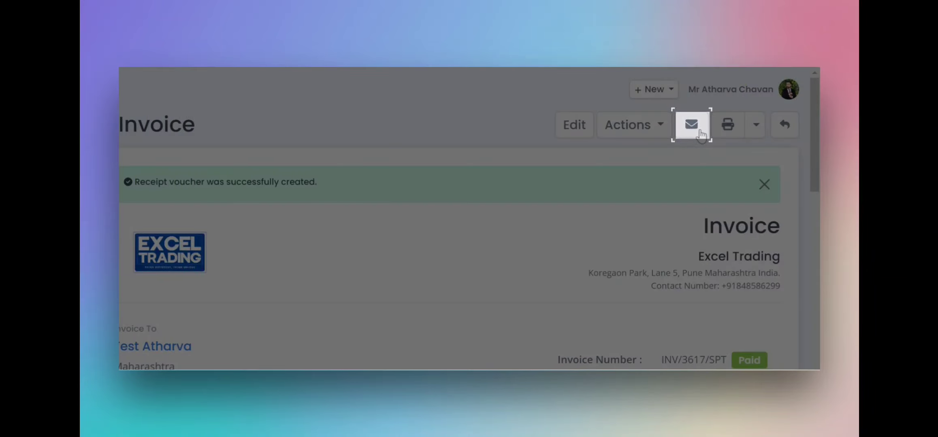
- Email invoice INV/3617/SPT to the customer
click(700, 132)
scroll(336, 316, down, 3)
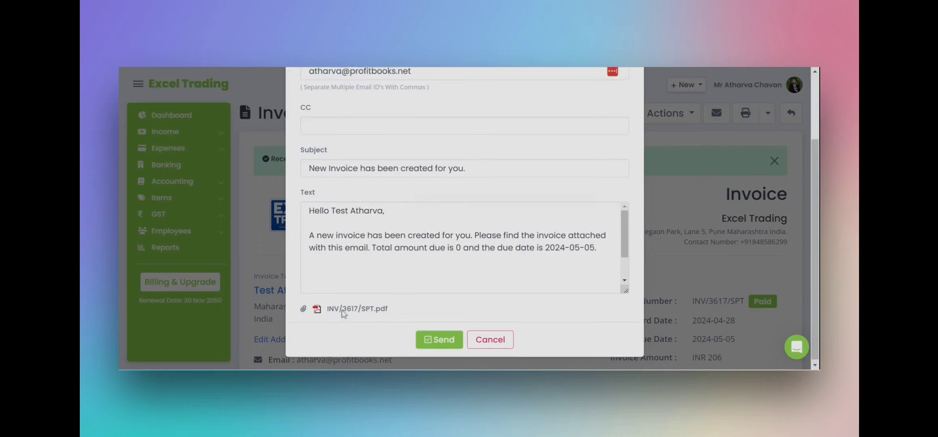
scroll(344, 314, up, 3)
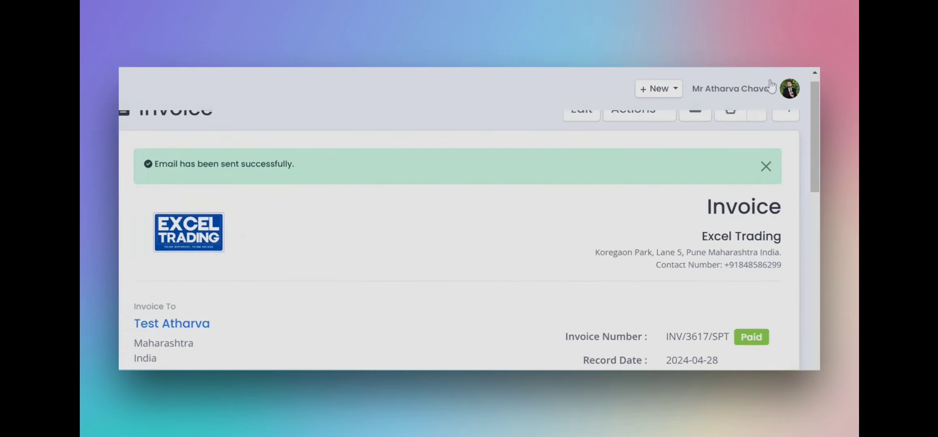
scroll(741, 146, up, 1)
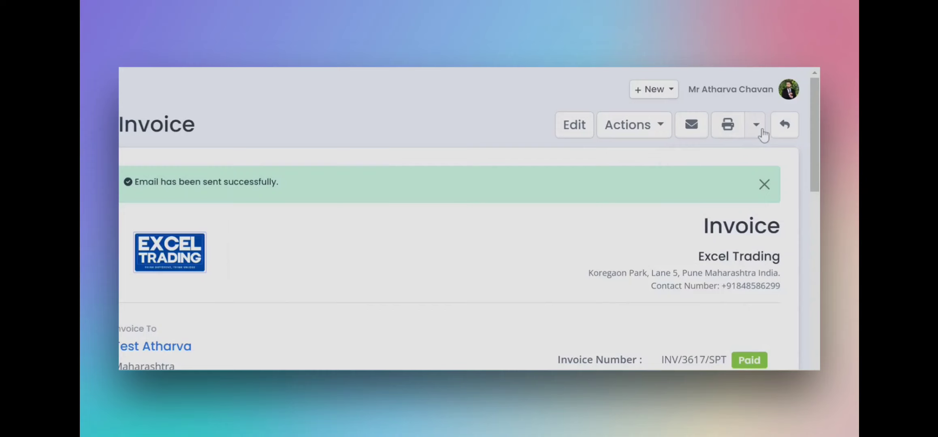
- Generate the Original for Recipient PDF of invoice INV/3617/SPT and review it
click(758, 129)
scroll(729, 126, down, 1)
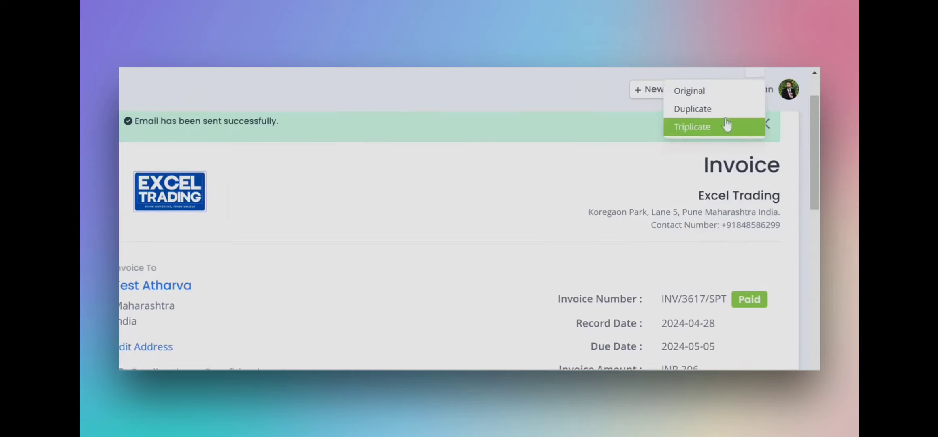
scroll(706, 96, up, 1)
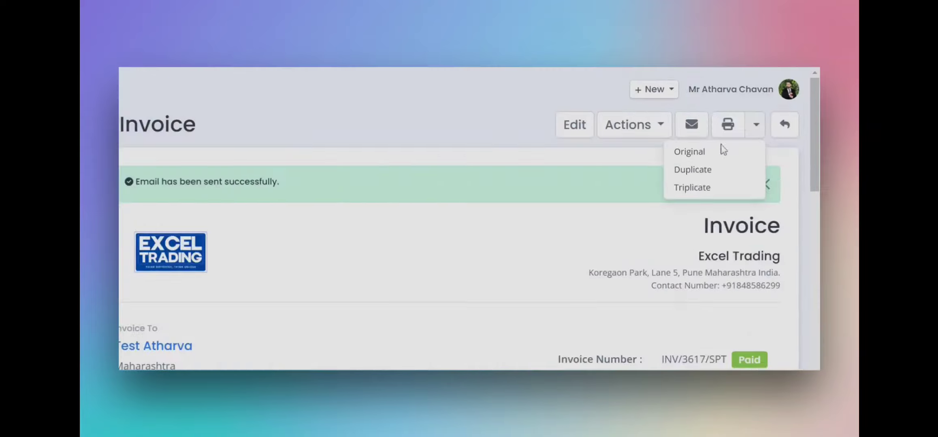
click(689, 152)
scroll(436, 169, down, 6)
scroll(405, 170, up, 6)
scroll(391, 174, down, 6)
scroll(400, 184, up, 6)
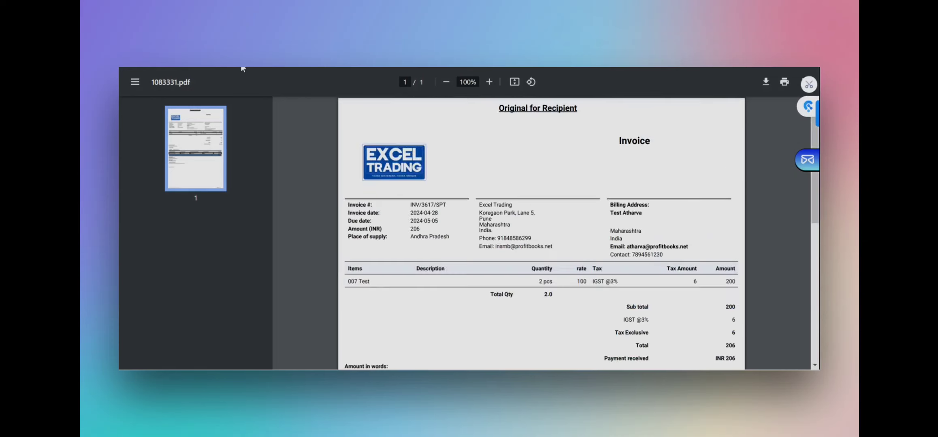